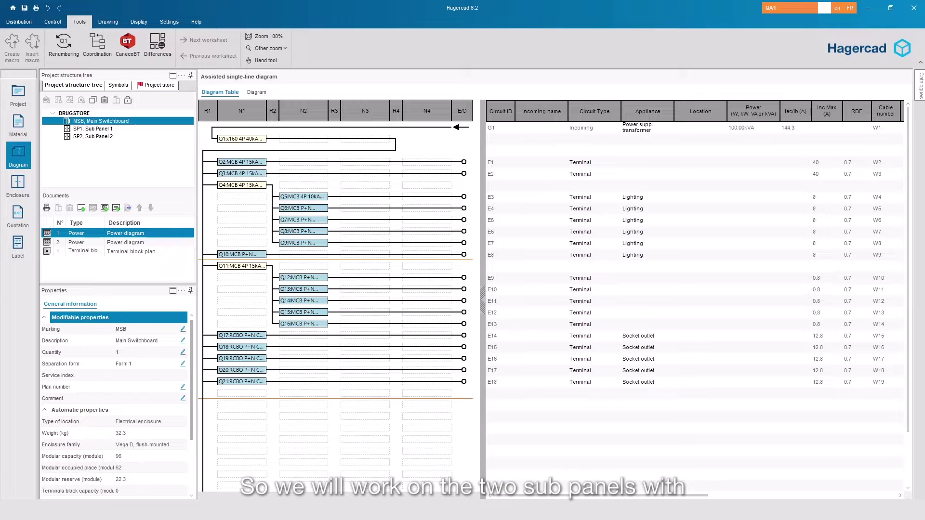
Step: Show the Main Switchboard's power diagram sheet with outgoings Q2 and Q3 visible
{"action": "left_click", "coordinate": [253, 93]}
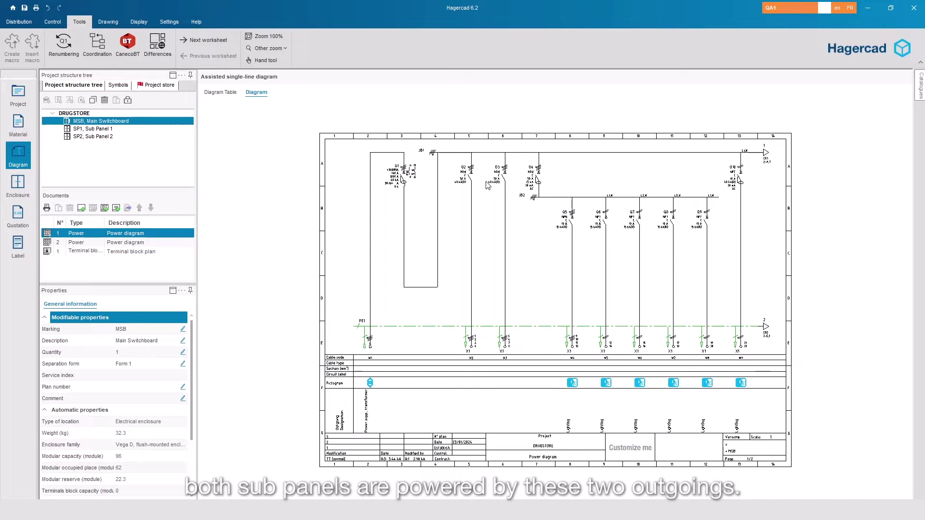
Step: Set circuits E1 and E2 to Distribution panel in the diagram table and redisplay the drawing
{"action": "left_click", "coordinate": [216, 93]}
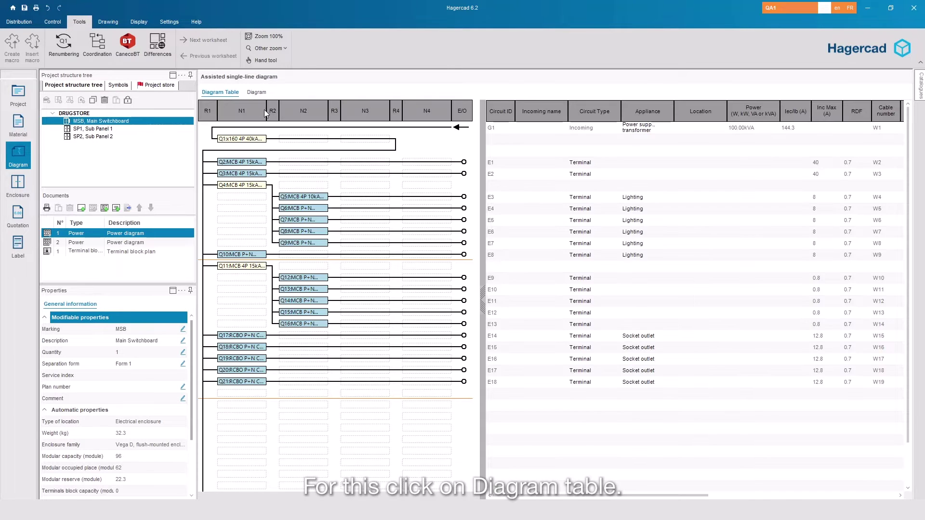
{"action": "left_click", "coordinate": [582, 163]}
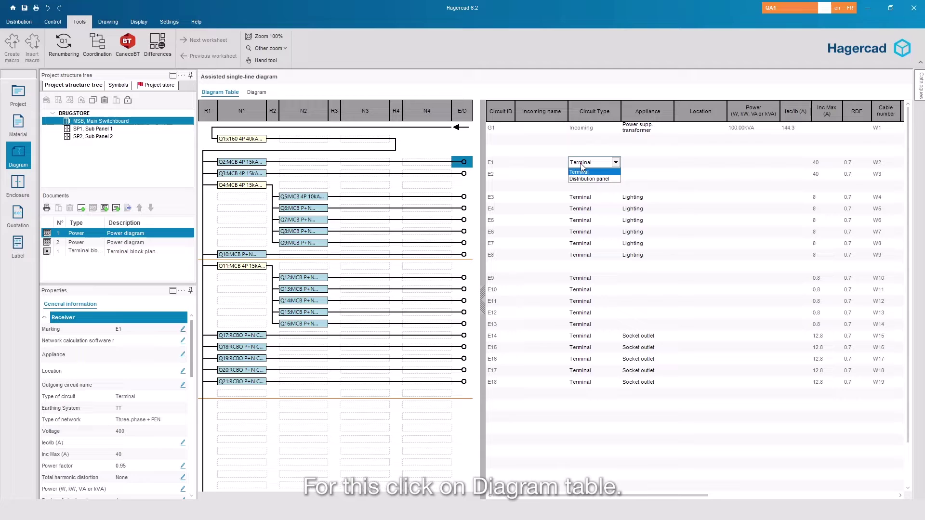
{"action": "left_click", "coordinate": [584, 179]}
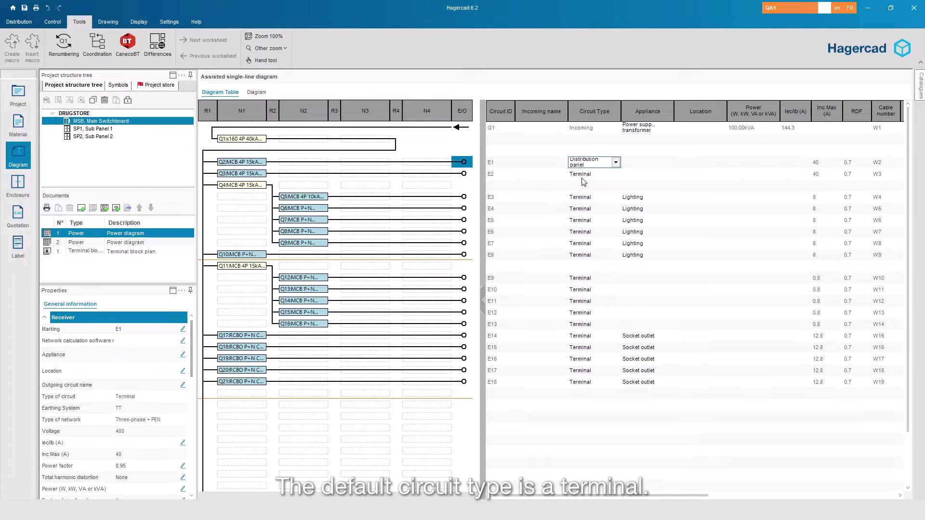
{"action": "left_click", "coordinate": [582, 175]}
{"action": "left_click", "coordinate": [584, 192]}
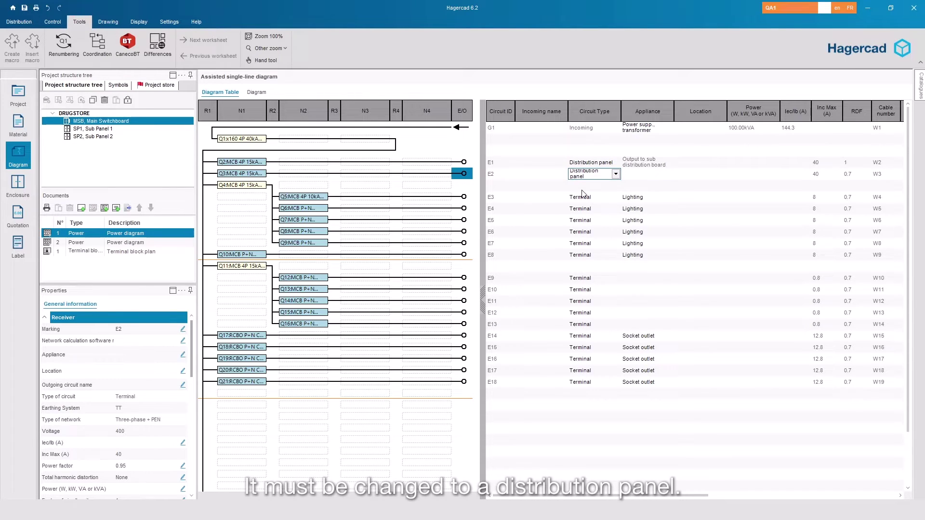
{"action": "left_click", "coordinate": [640, 174]}
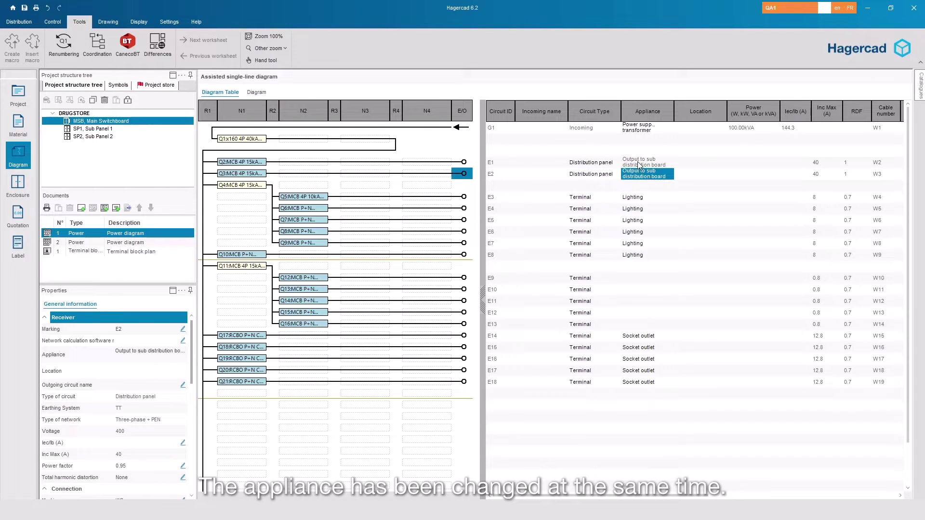
{"action": "left_click", "coordinate": [260, 93]}
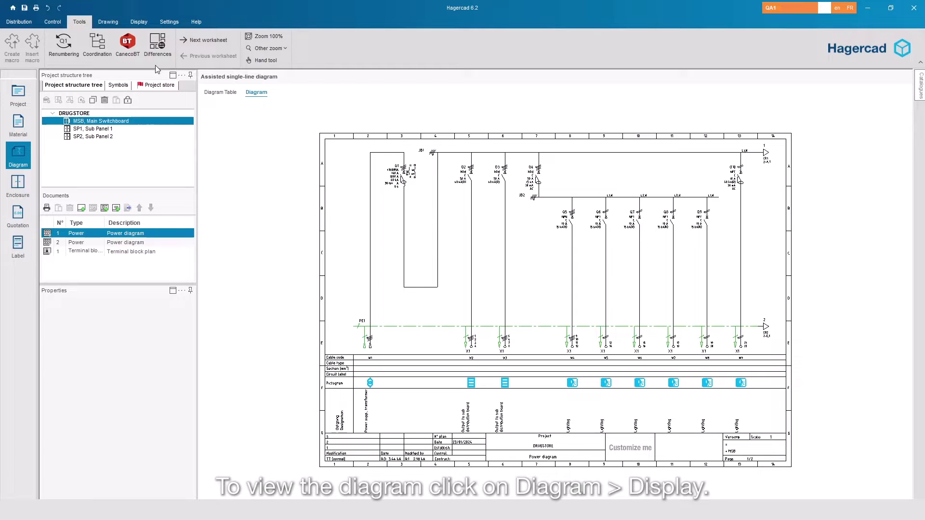
Step: Zoom-window onto the diagram bottom to read the sub-board outputs and lighting circuits Q5–Q9
{"action": "left_click", "coordinate": [139, 22]}
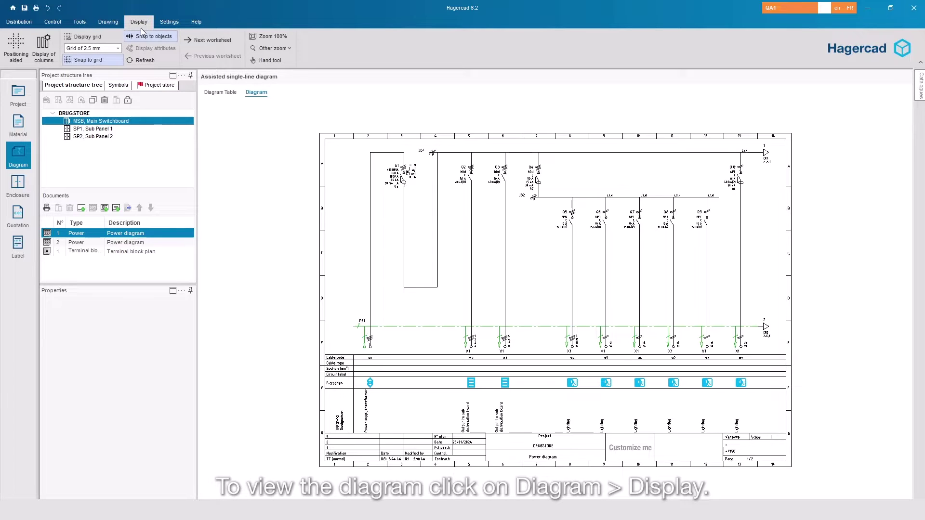
{"action": "left_click", "coordinate": [283, 50]}
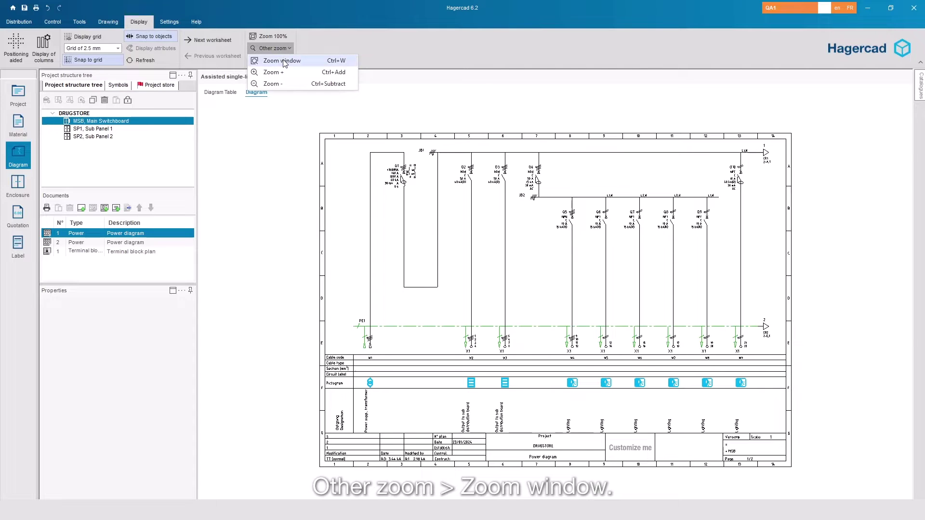
{"action": "left_click", "coordinate": [283, 61]}
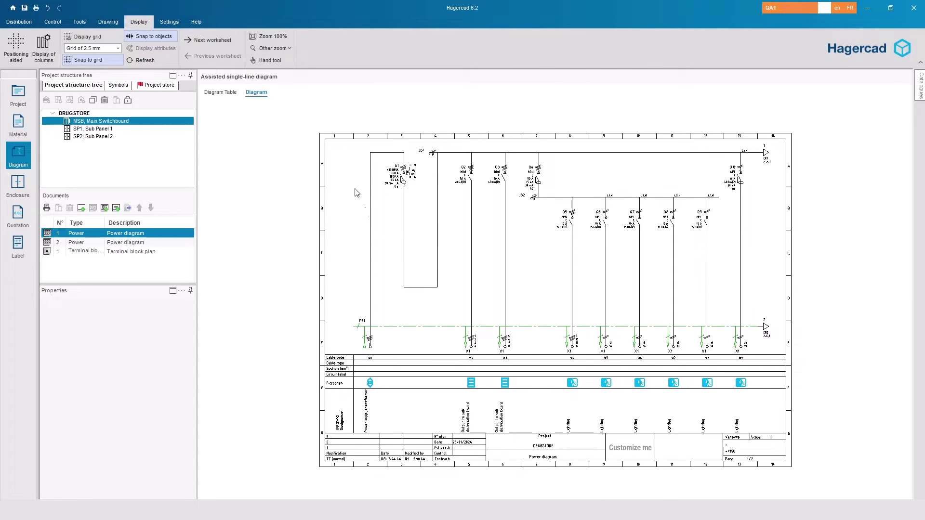
{"action": "left_click_drag", "start_coordinate": [408, 280], "coordinate": [595, 419]}
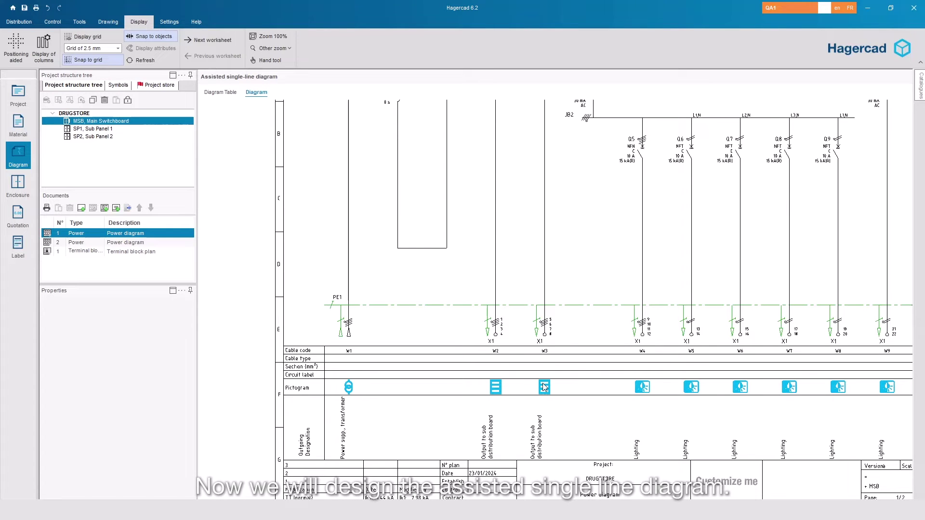
Step: Reset zoom to 100% and start an assisted single-line diagram for Sub Panel 1
{"action": "left_click", "coordinate": [273, 38]}
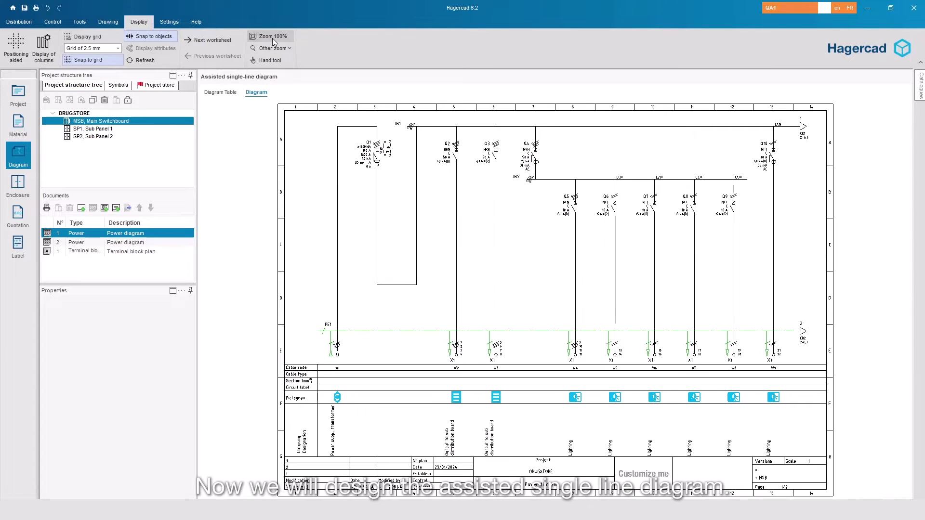
{"action": "left_click", "coordinate": [103, 130]}
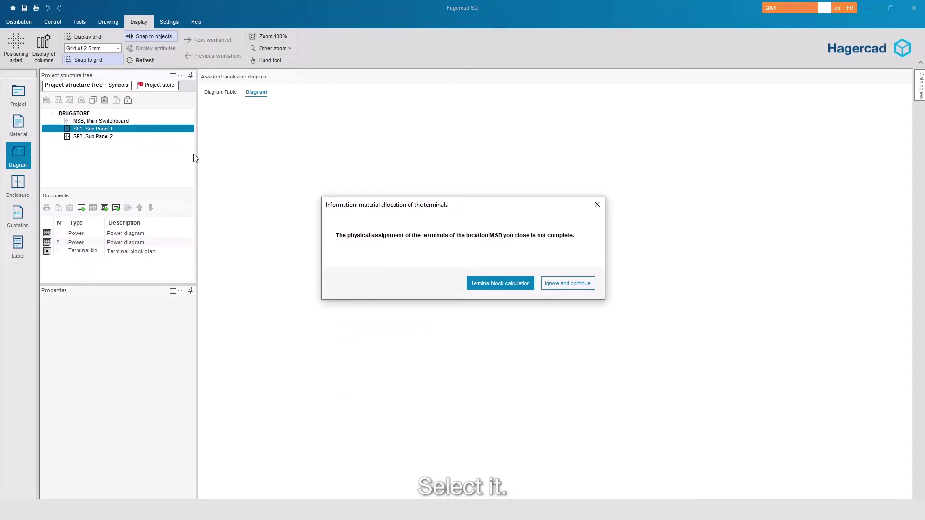
{"action": "left_click", "coordinate": [546, 287]}
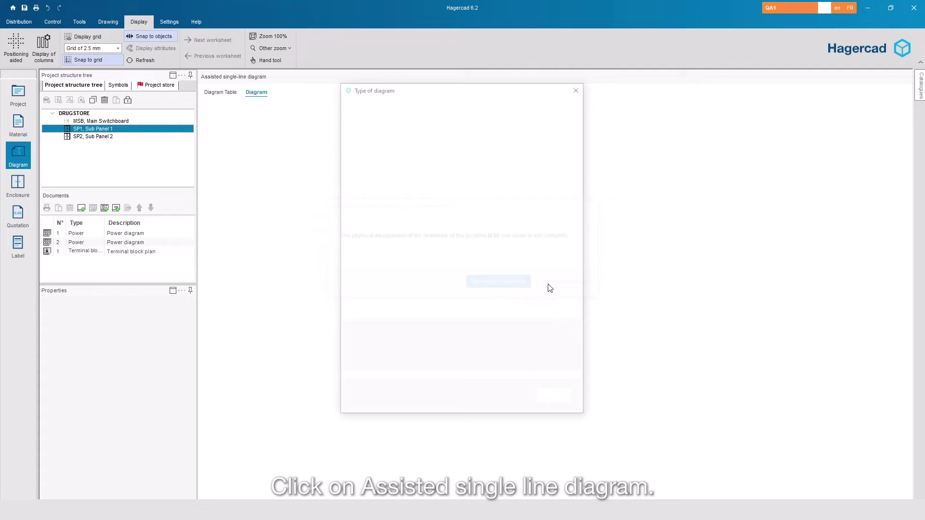
{"action": "left_click", "coordinate": [427, 185]}
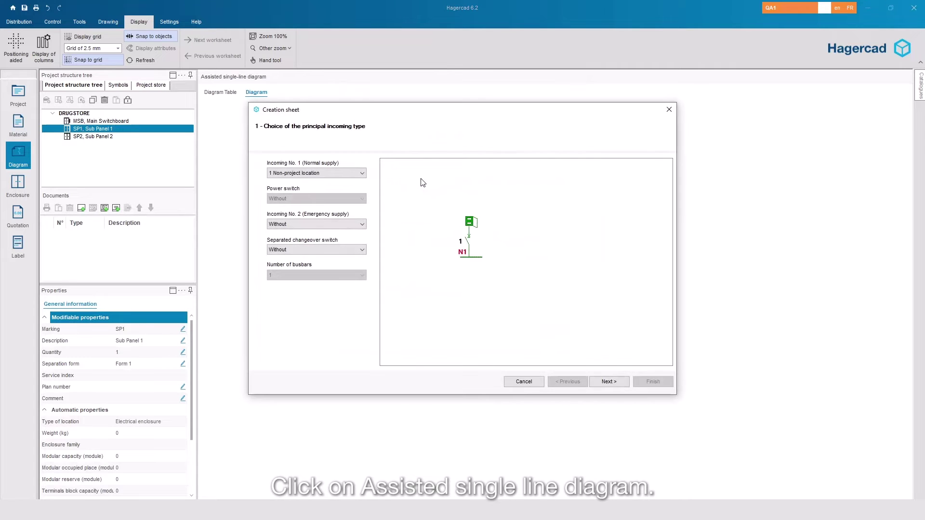
Step: Supply Sub Panel 1 from a project location through outgoing E1 and finish the diagram
{"action": "left_click", "coordinate": [336, 175]}
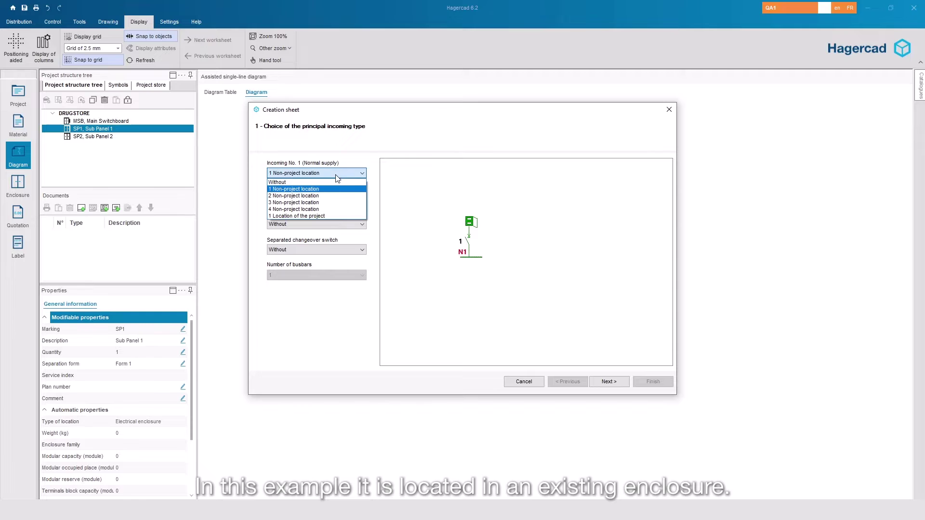
{"action": "left_click", "coordinate": [326, 215]}
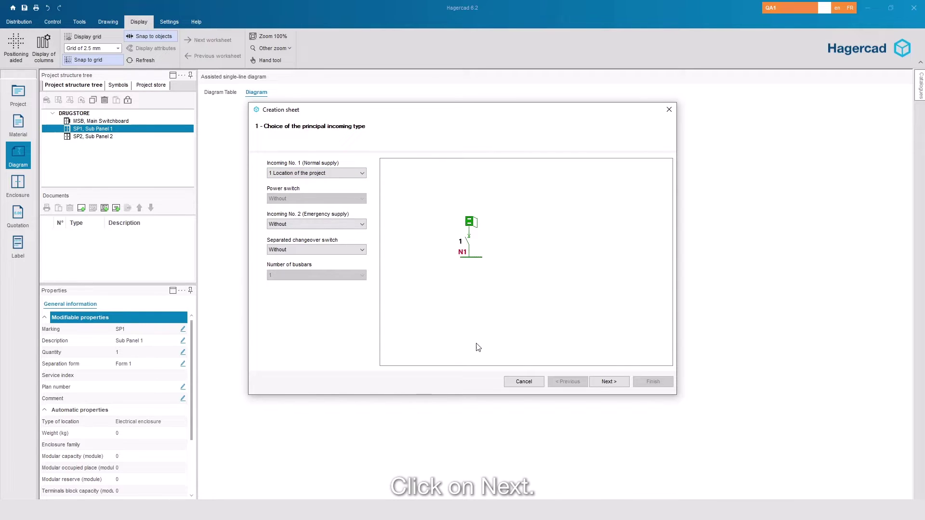
{"action": "left_click", "coordinate": [615, 382]}
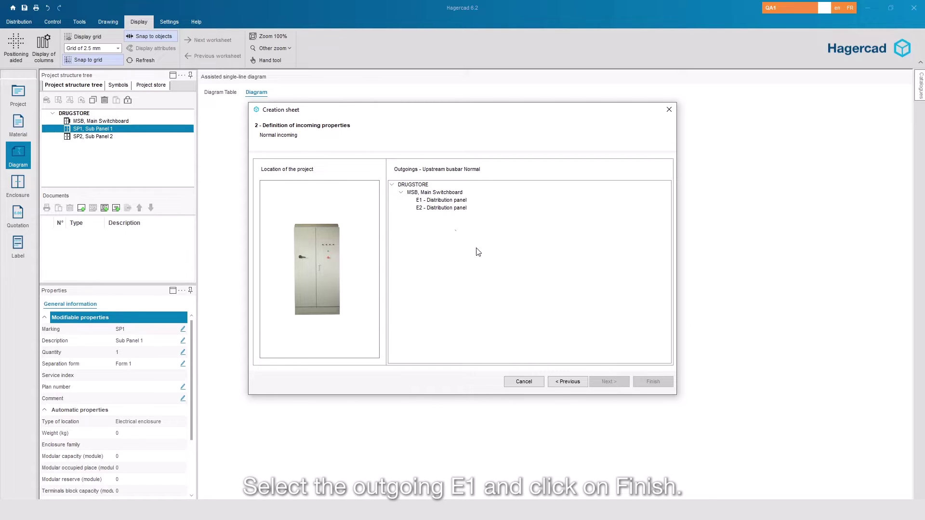
{"action": "left_click", "coordinate": [425, 201]}
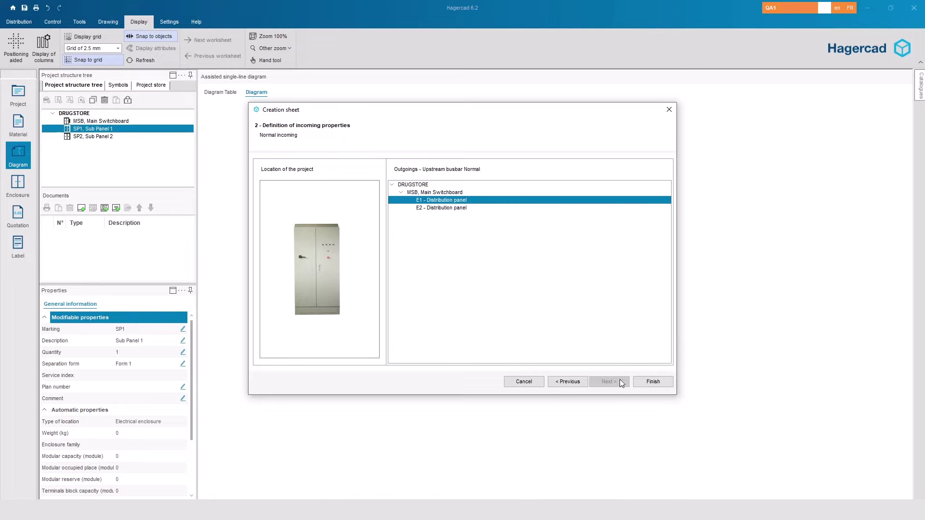
{"action": "left_click", "coordinate": [648, 385]}
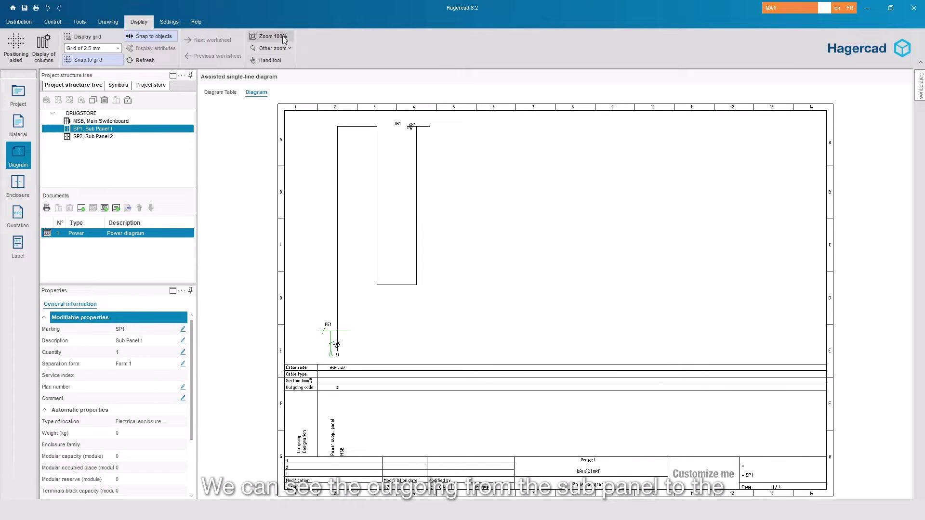
{"action": "left_click", "coordinate": [284, 48]}
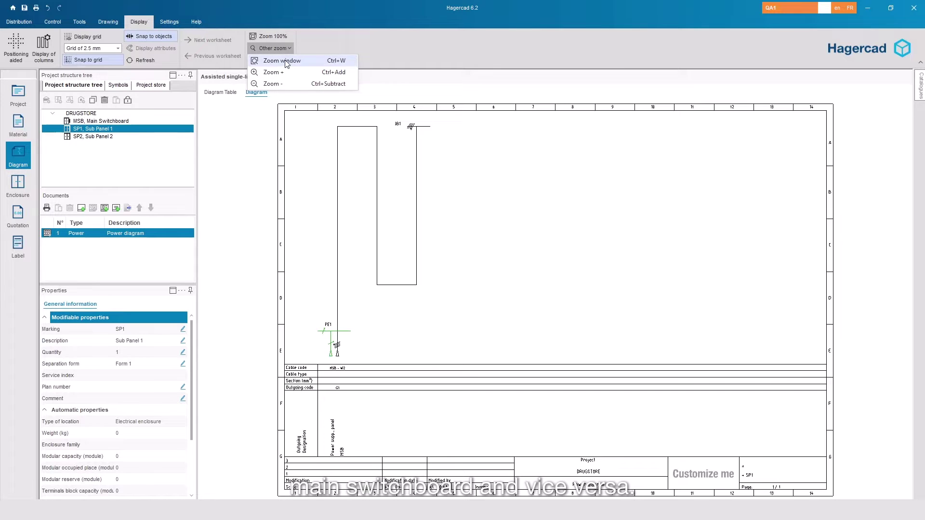
{"action": "left_click", "coordinate": [286, 61]}
{"action": "left_click_drag", "start_coordinate": [248, 297], "coordinate": [501, 458]}
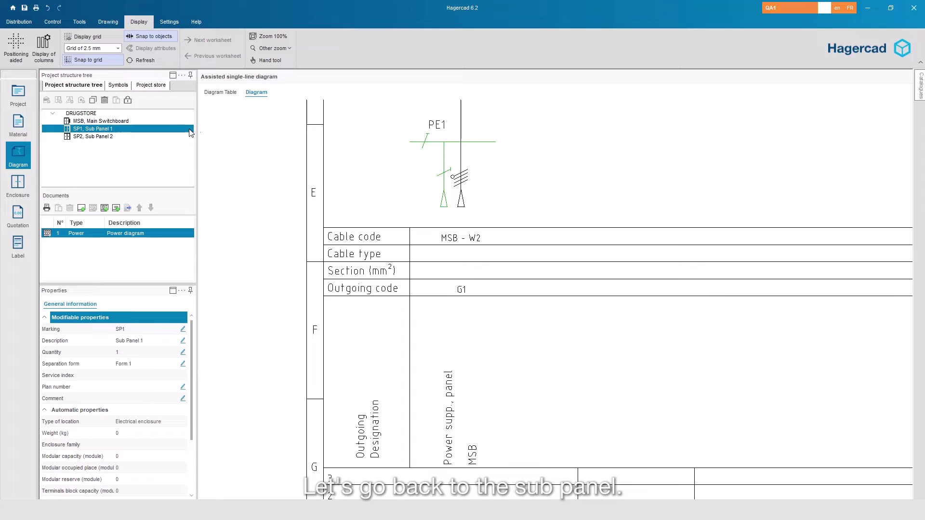
{"action": "left_click", "coordinate": [132, 120]}
{"action": "left_click", "coordinate": [82, 130]}
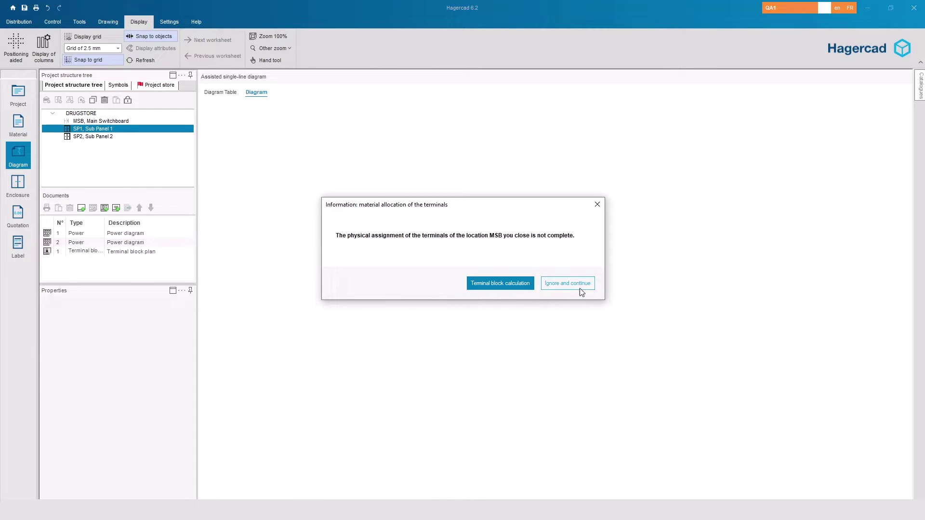
{"action": "left_click", "coordinate": [579, 288]}
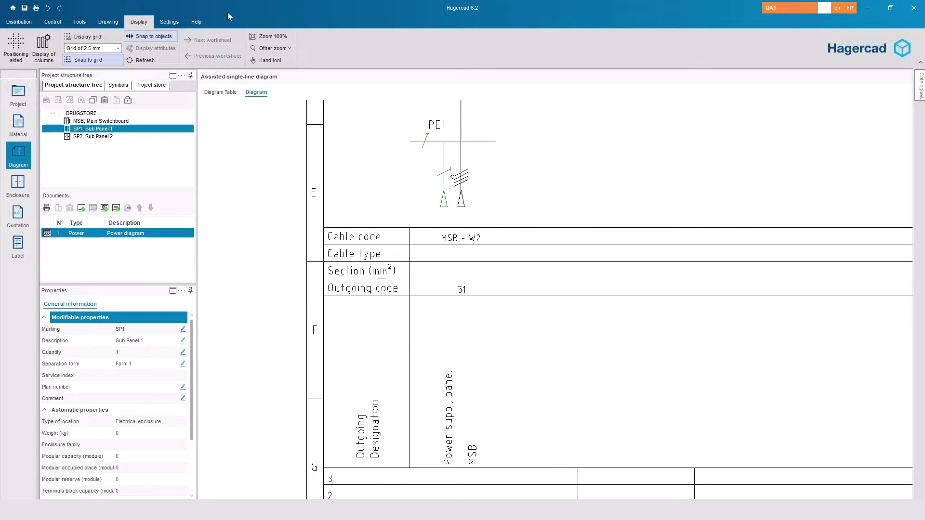
{"action": "left_click", "coordinate": [256, 35]}
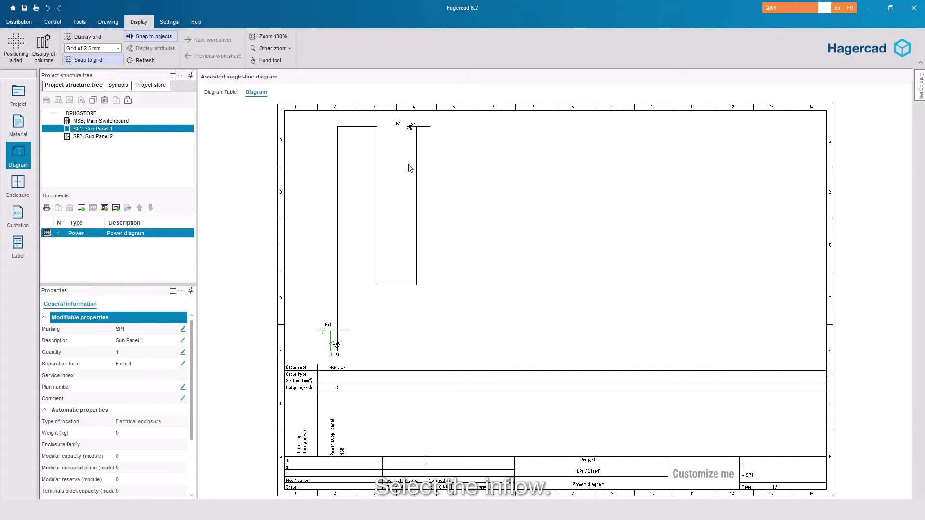
Step: Give incoming G1 an Ik 2/3 Max of 15 kA and an Ik 1 Max of 6 kA
{"action": "left_click", "coordinate": [333, 347]}
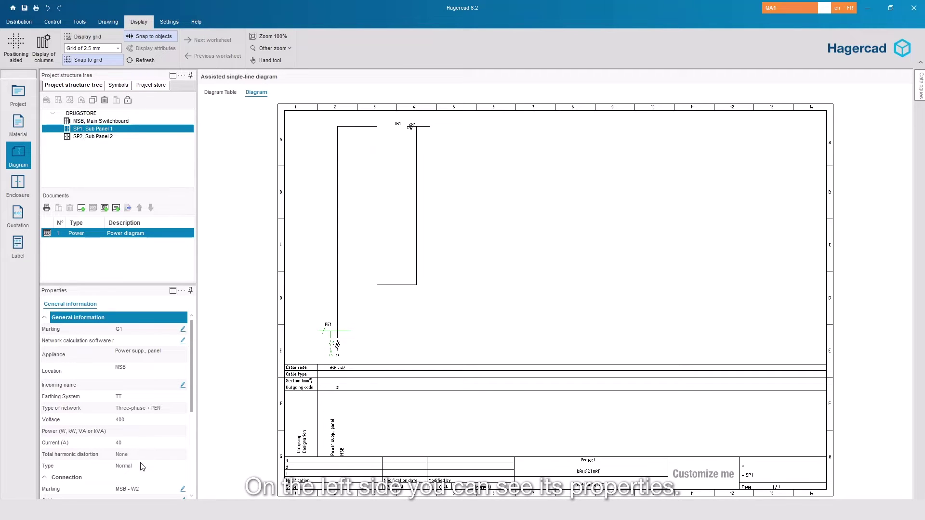
{"action": "scroll", "coordinate": [142, 474], "scroll_direction": "down", "scroll_amount": 4}
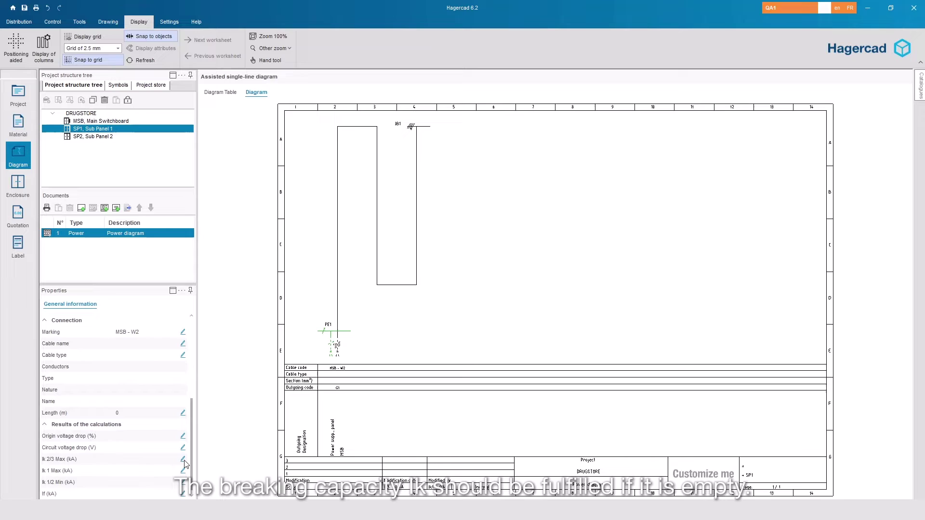
{"action": "left_click", "coordinate": [156, 459]}
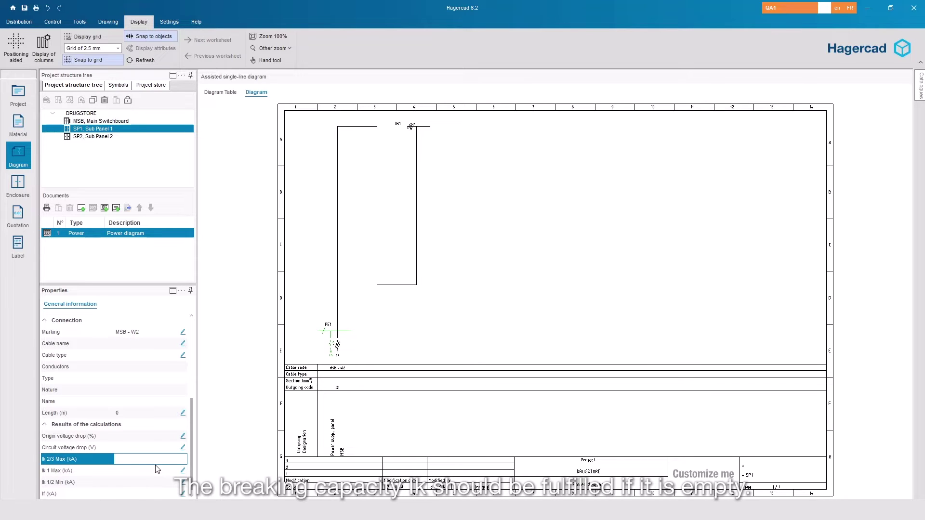
{"action": "type", "text": "15"}
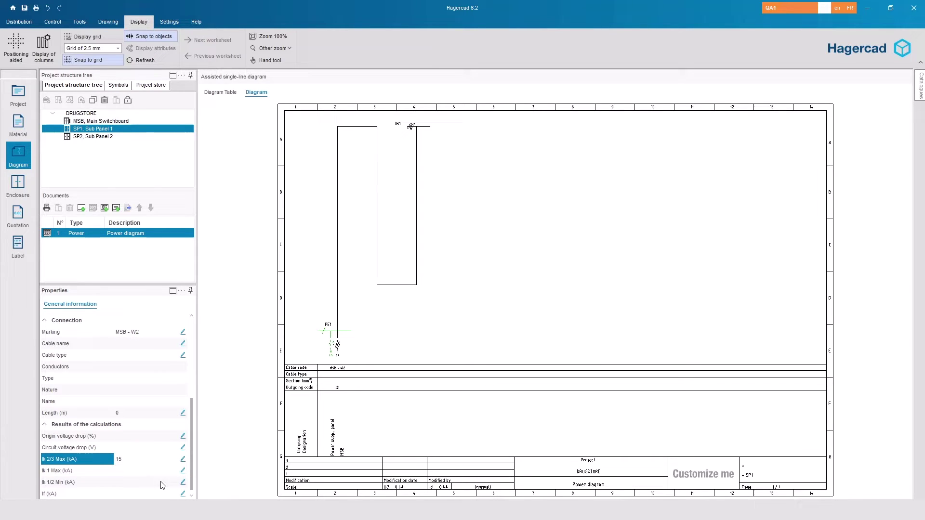
{"action": "left_click", "coordinate": [159, 471]}
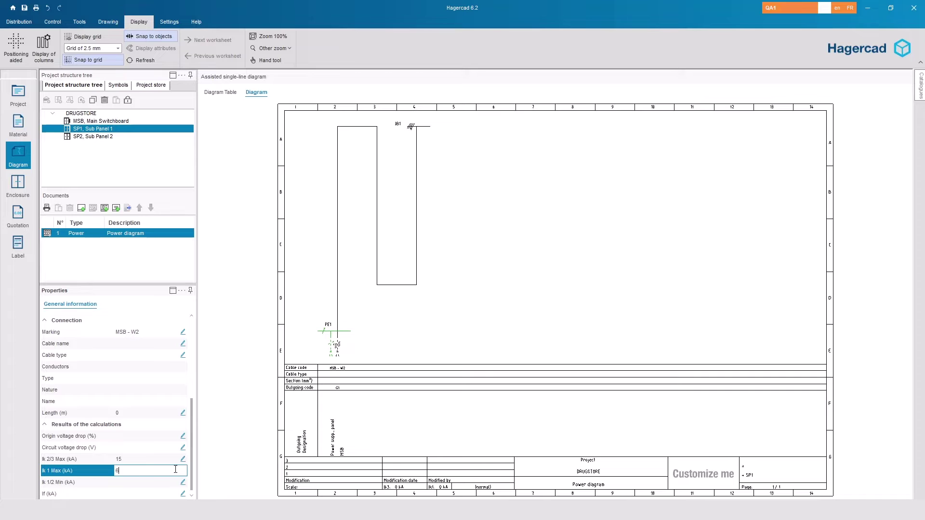
{"action": "type", "text": "6"}
{"action": "left_click", "coordinate": [254, 160]}
Step: Insert a 4-pole 63 A modular switch (SBN463) as S1 in the first N1 cell
{"action": "left_click", "coordinate": [222, 92]}
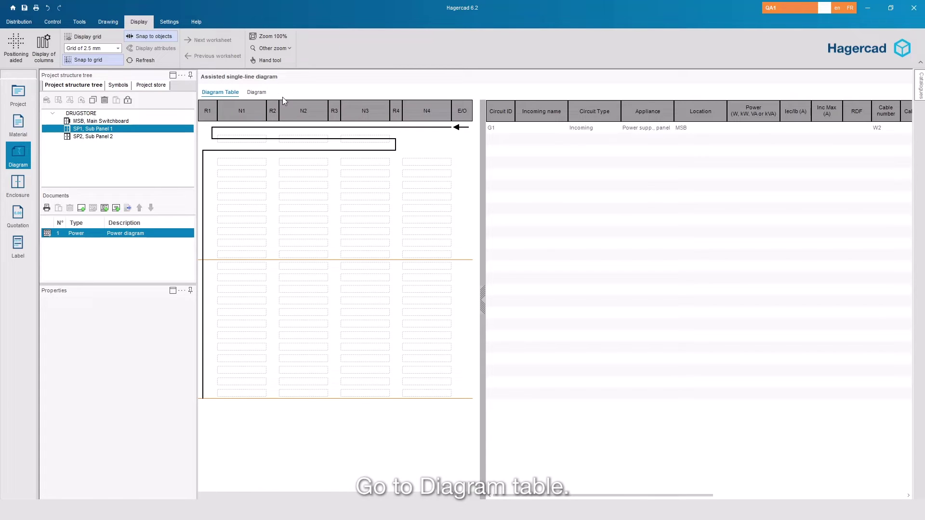
{"action": "left_click", "coordinate": [243, 139]}
{"action": "left_click", "coordinate": [921, 89]}
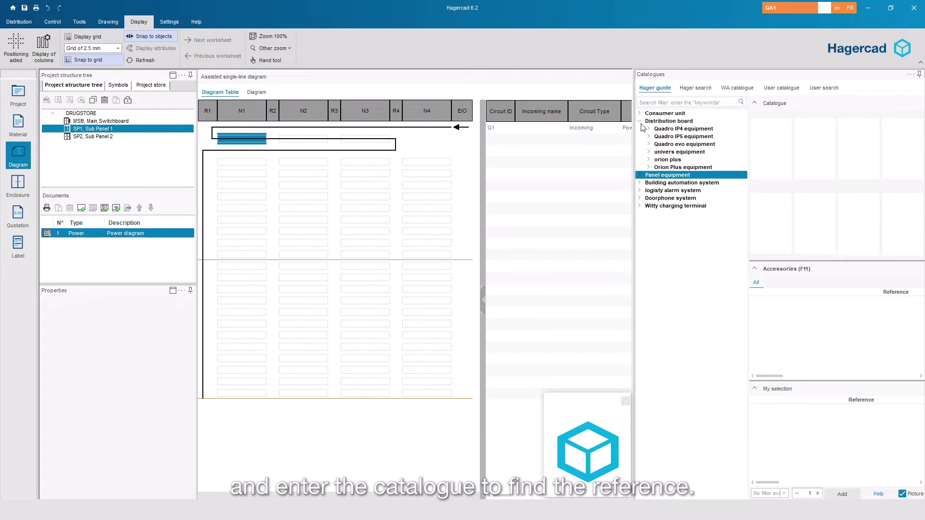
{"action": "left_click", "coordinate": [641, 176]}
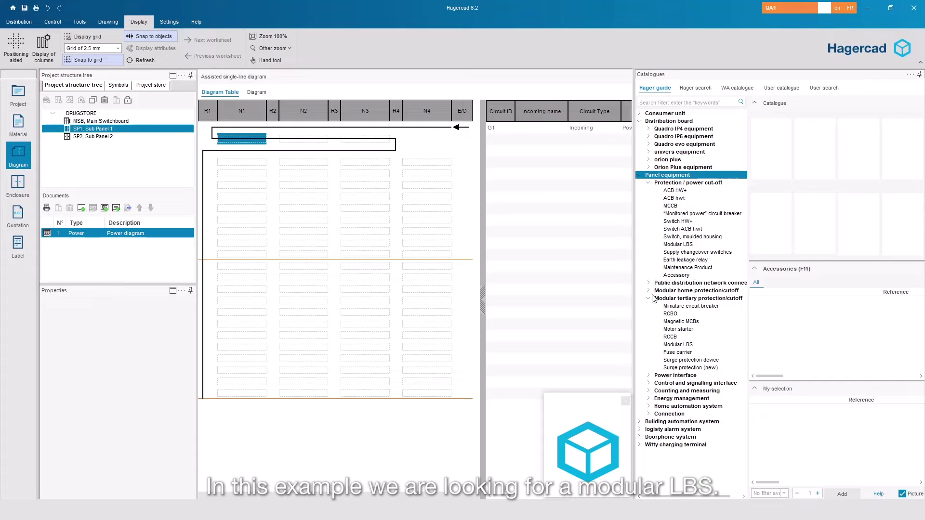
{"action": "left_click", "coordinate": [676, 344]}
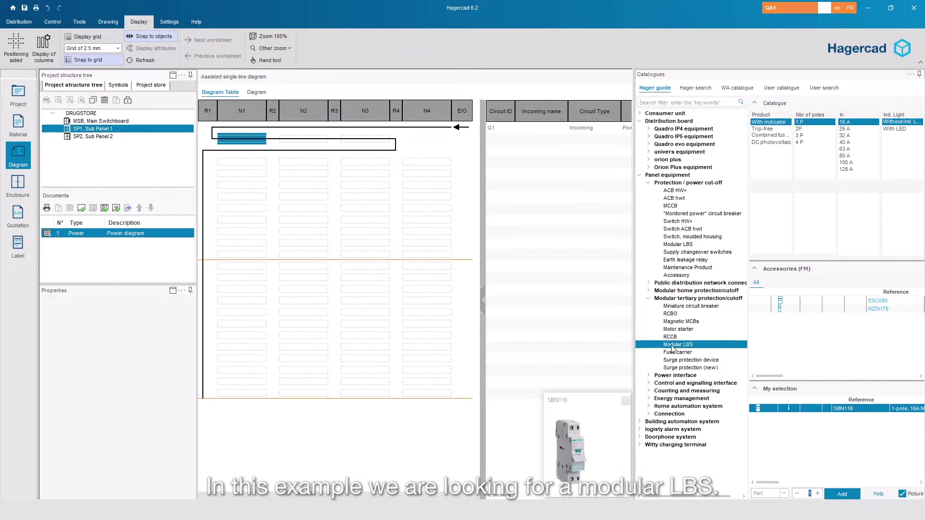
{"action": "left_click", "coordinate": [802, 142]}
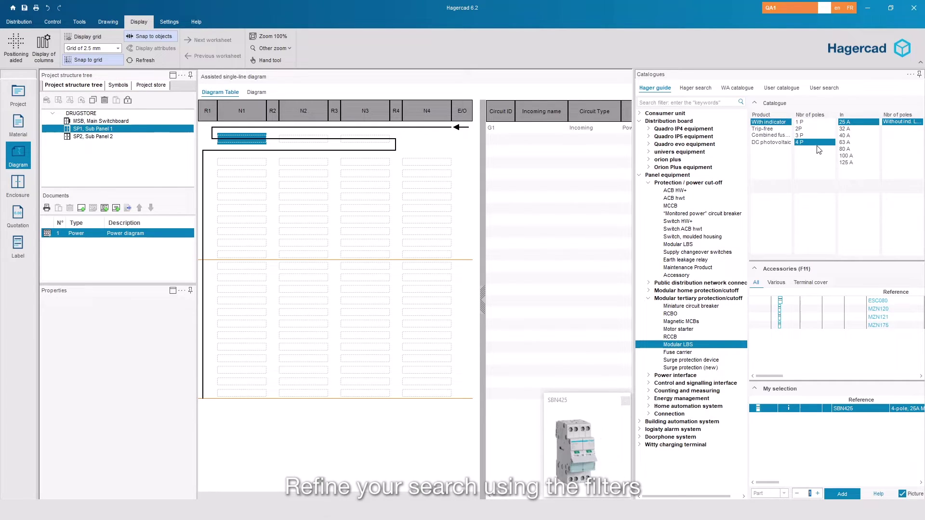
{"action": "left_click", "coordinate": [843, 143]}
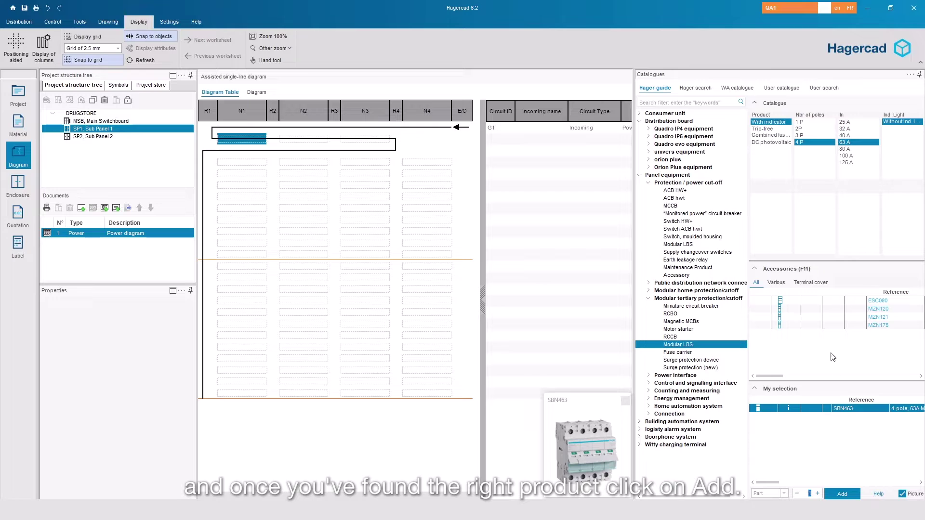
{"action": "left_click", "coordinate": [842, 494]}
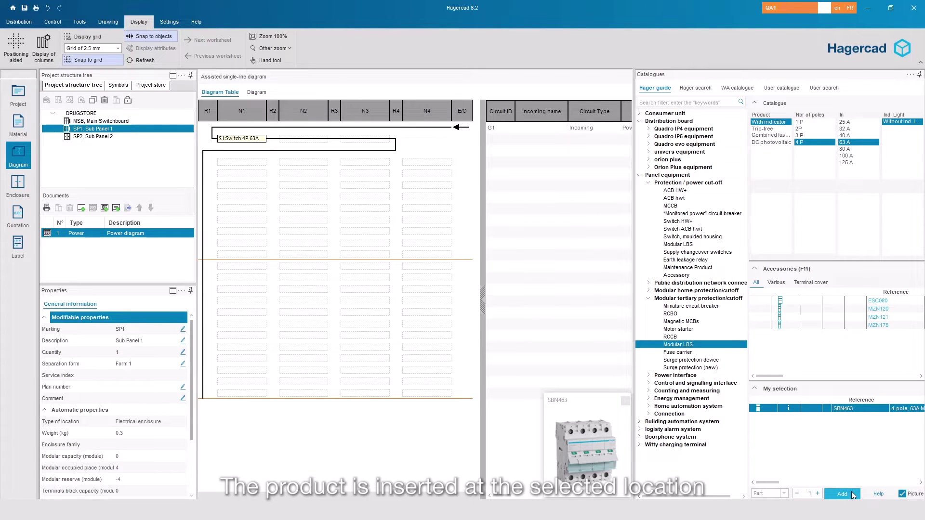
{"action": "left_click", "coordinate": [235, 163]}
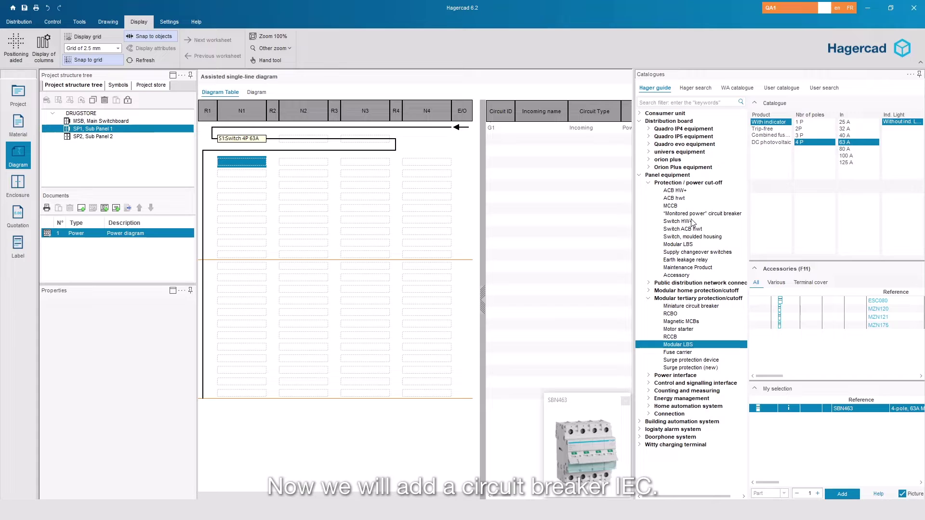
Step: Add Q1, a 4-pole 25 A 15 kA breaker (NKN425) with BD446 earth-leakage block
{"action": "left_click", "coordinate": [673, 309]}
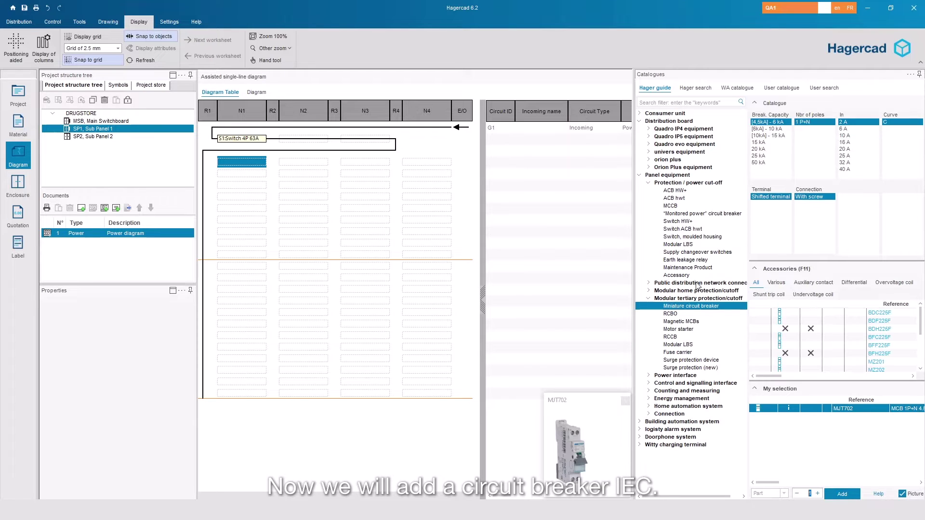
{"action": "left_click", "coordinate": [769, 135]}
{"action": "left_click", "coordinate": [799, 136]}
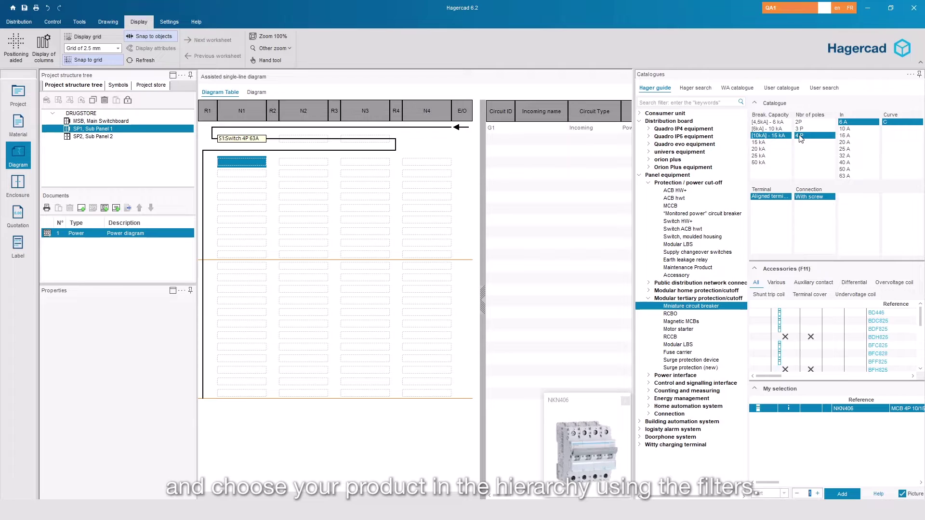
{"action": "left_click", "coordinate": [846, 149]}
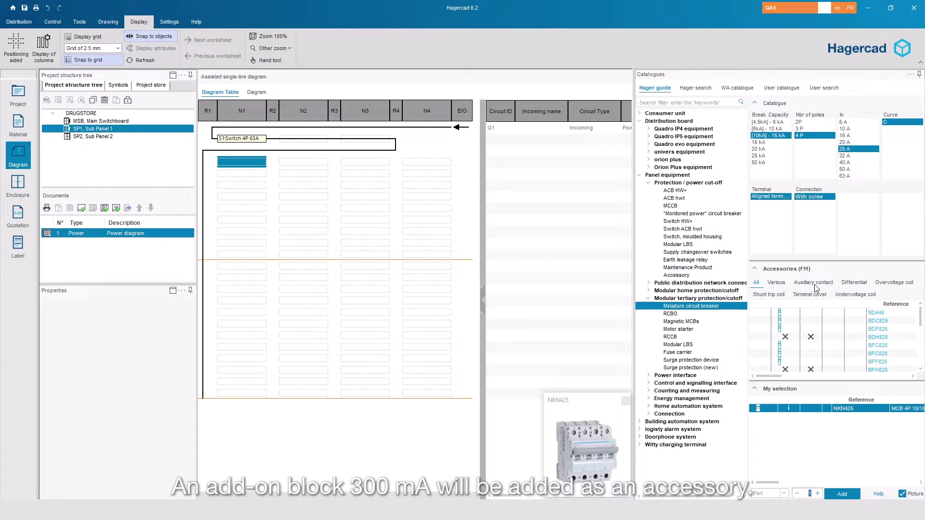
{"action": "left_click", "coordinate": [849, 284]}
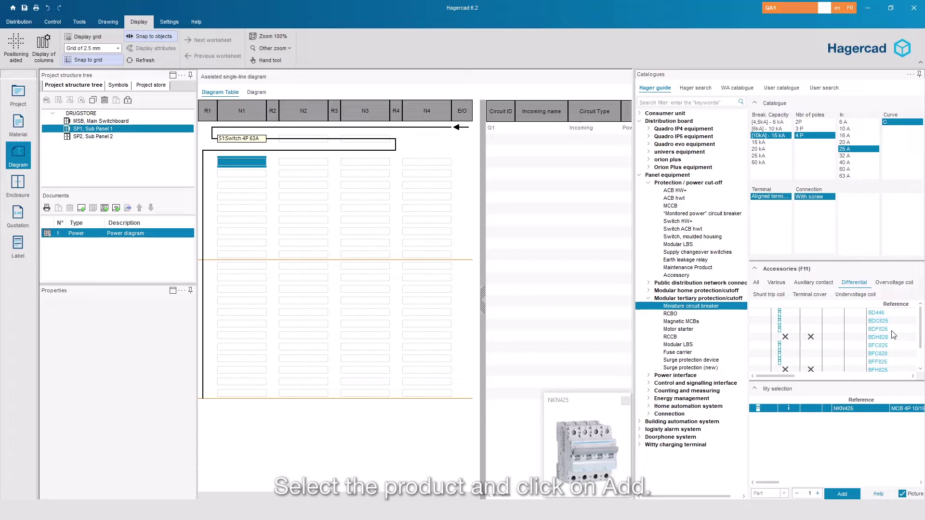
{"action": "left_click", "coordinate": [883, 314]}
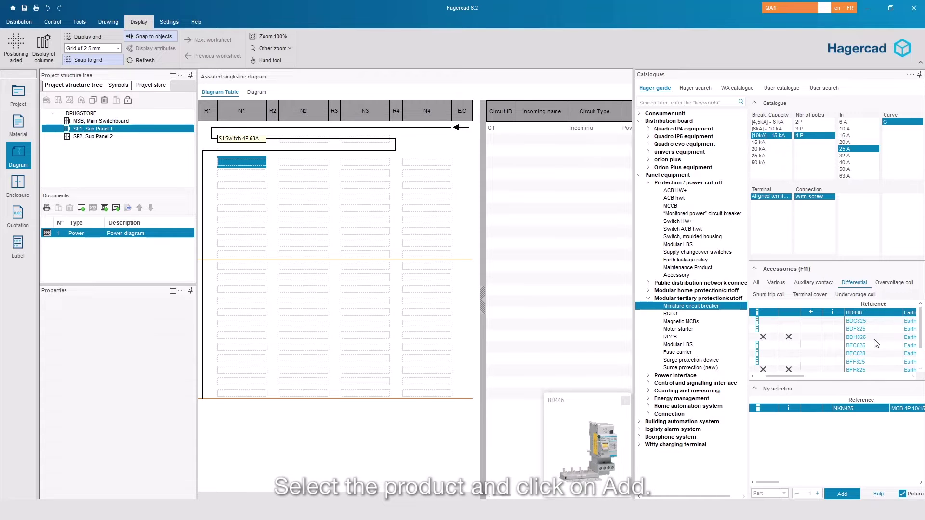
{"action": "left_click", "coordinate": [811, 312]}
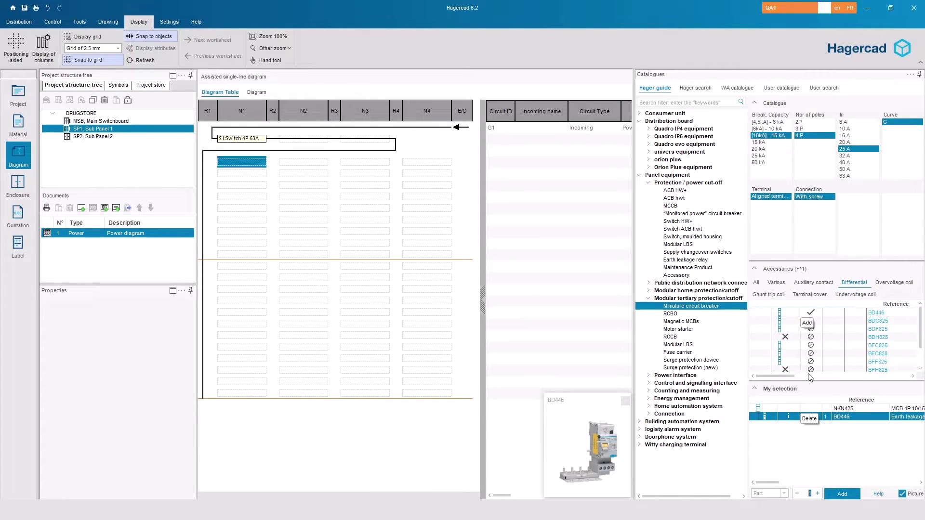
{"action": "left_click", "coordinate": [842, 493]}
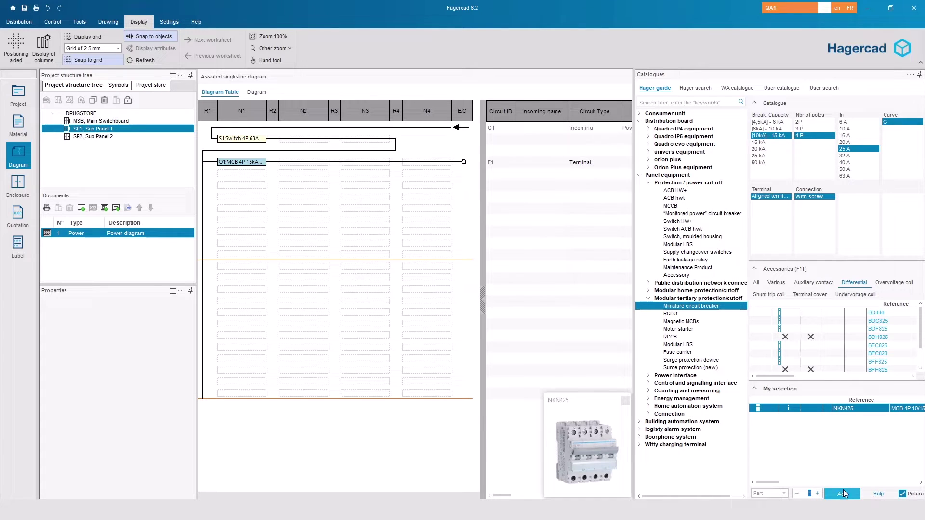
{"action": "left_click", "coordinate": [295, 172]}
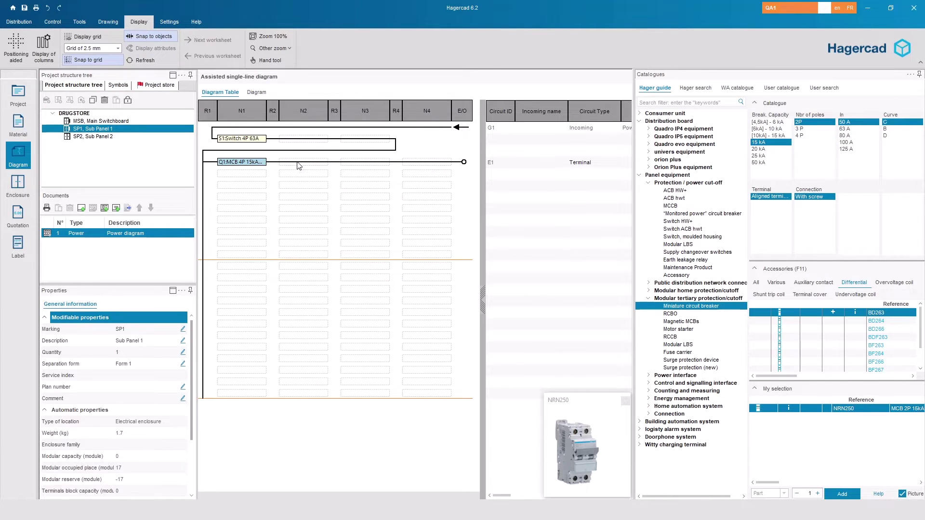
{"action": "left_click", "coordinate": [299, 163]}
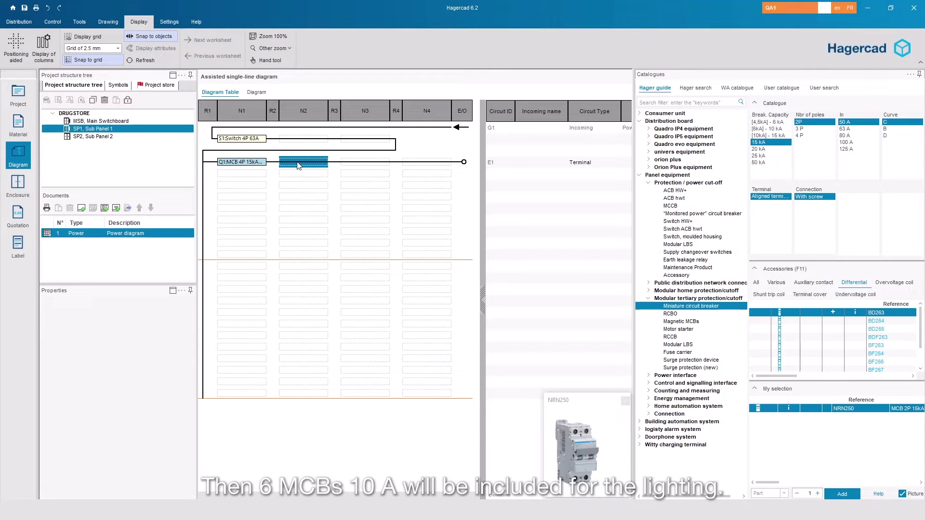
Step: Add six 1P+N 10 A, 6 kA breakers Q2–Q7 for lighting circuits E2–E7
{"action": "left_click", "coordinate": [755, 122]}
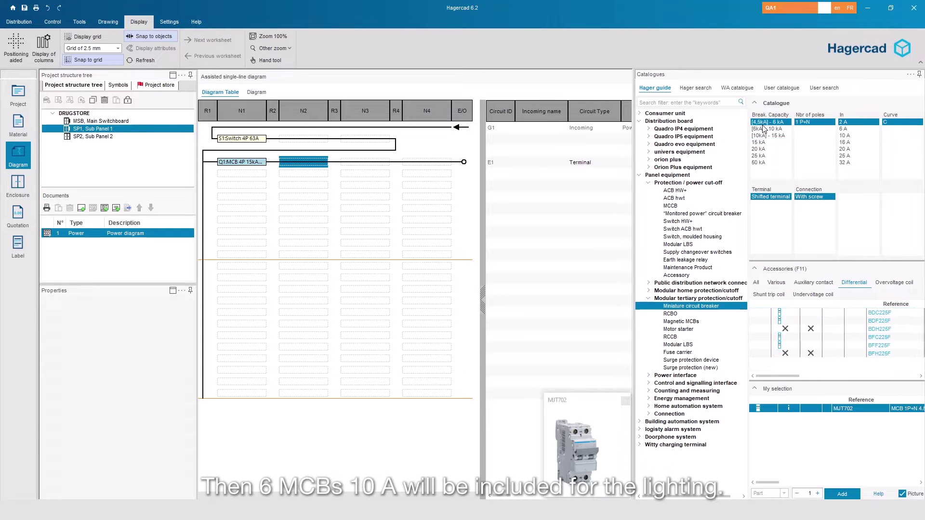
{"action": "left_click", "coordinate": [845, 136]}
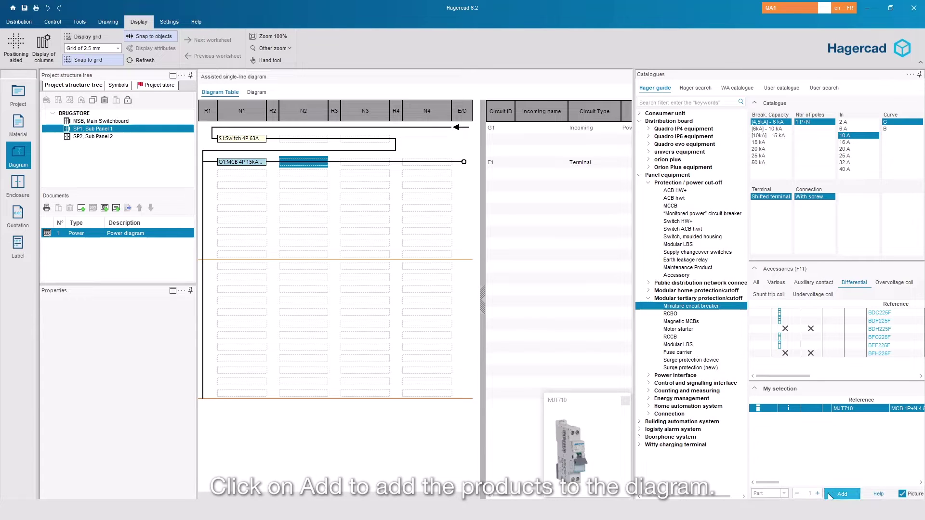
{"action": "left_click", "coordinate": [818, 494]}
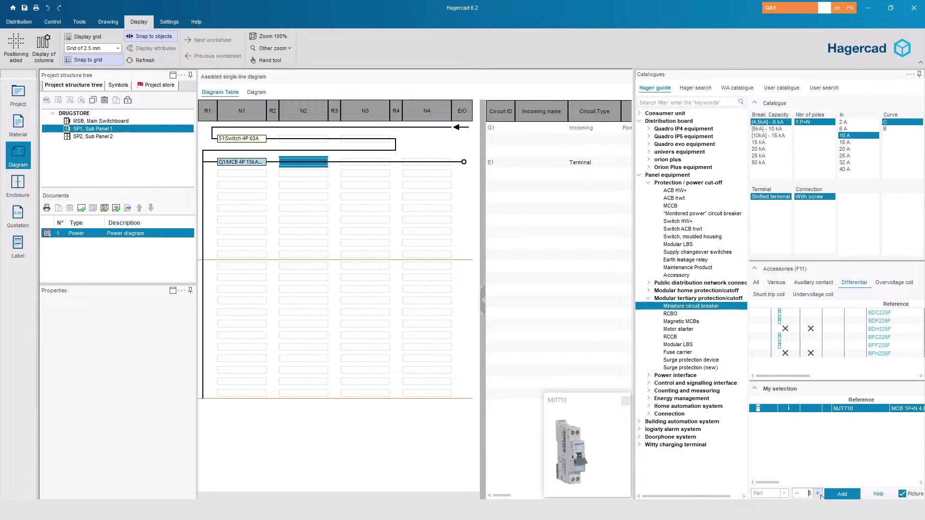
{"action": "left_click", "coordinate": [841, 494]}
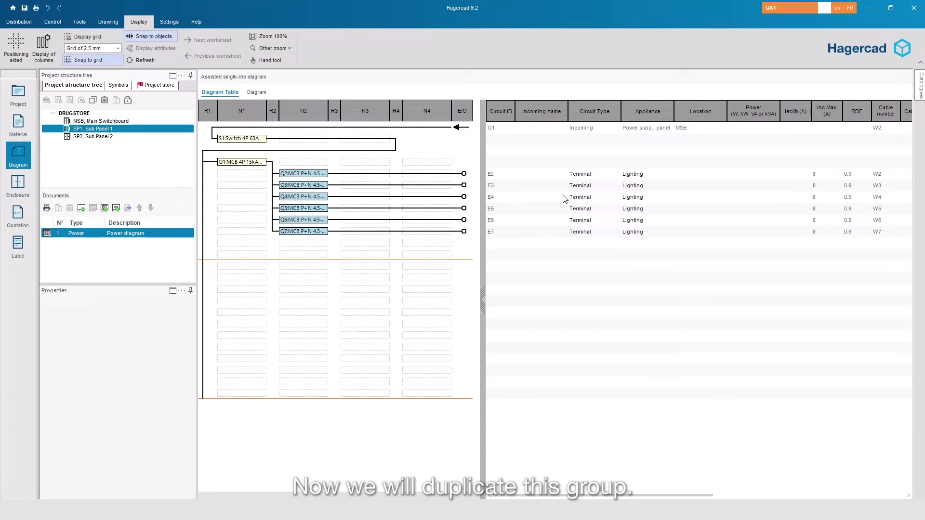
Step: Copy breakers Q1–Q7 and paste them into the N1 cell below the orange line
{"action": "left_click", "coordinate": [245, 163]}
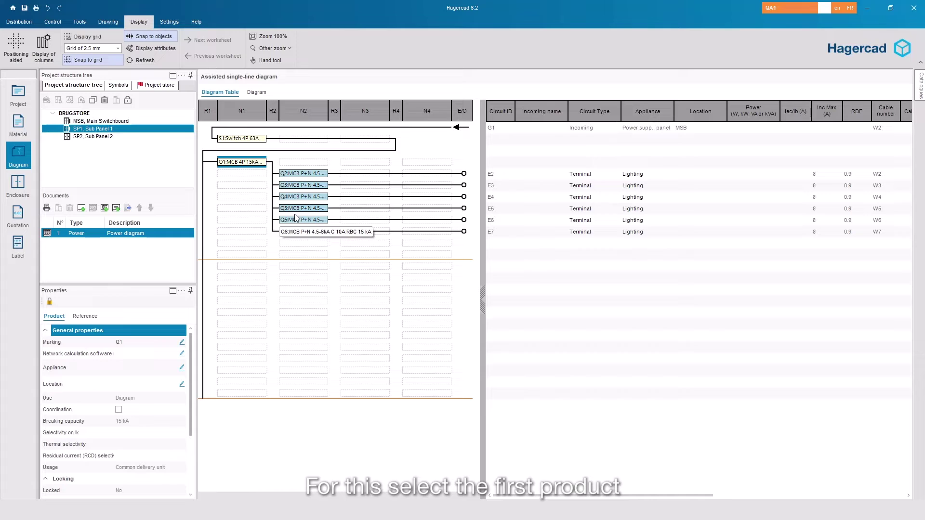
{"action": "left_click", "coordinate": [299, 232], "text": "shift"}
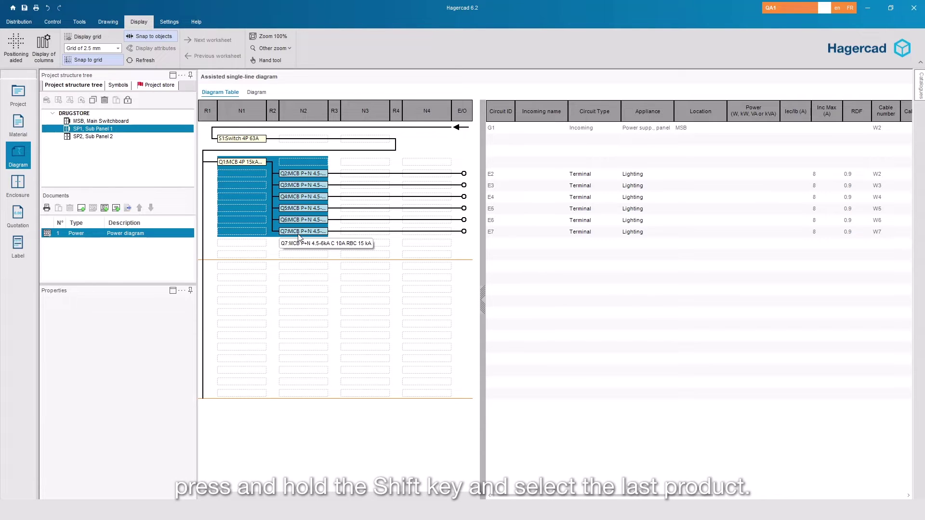
{"action": "right_click", "coordinate": [298, 234]}
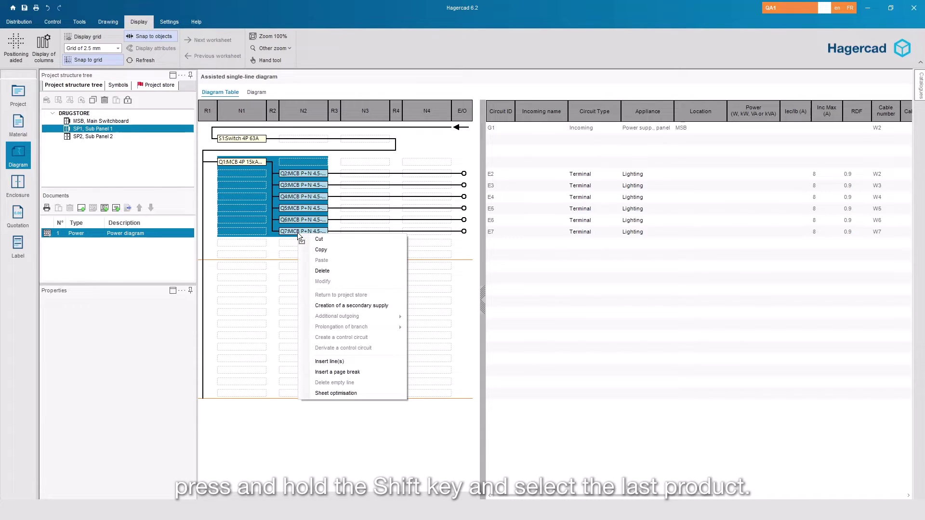
{"action": "left_click", "coordinate": [321, 250]}
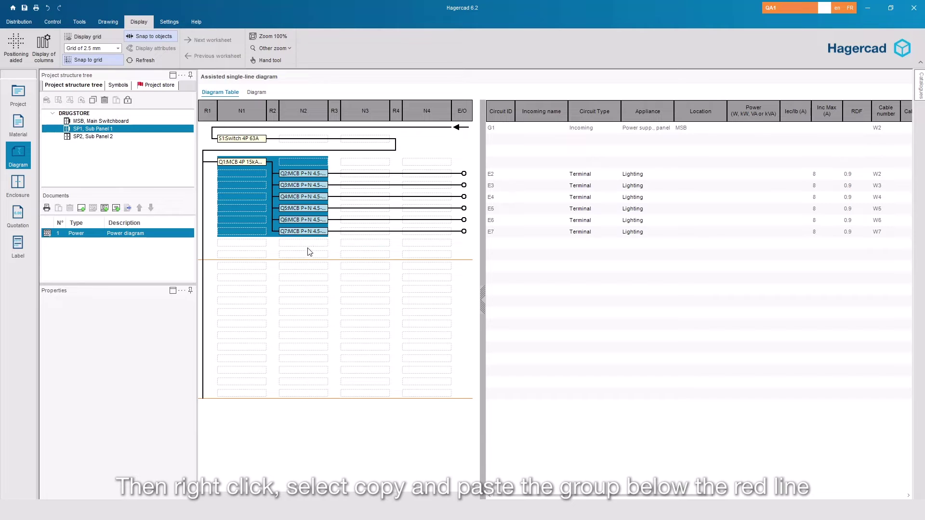
{"action": "left_click", "coordinate": [248, 266]}
{"action": "right_click", "coordinate": [243, 267]}
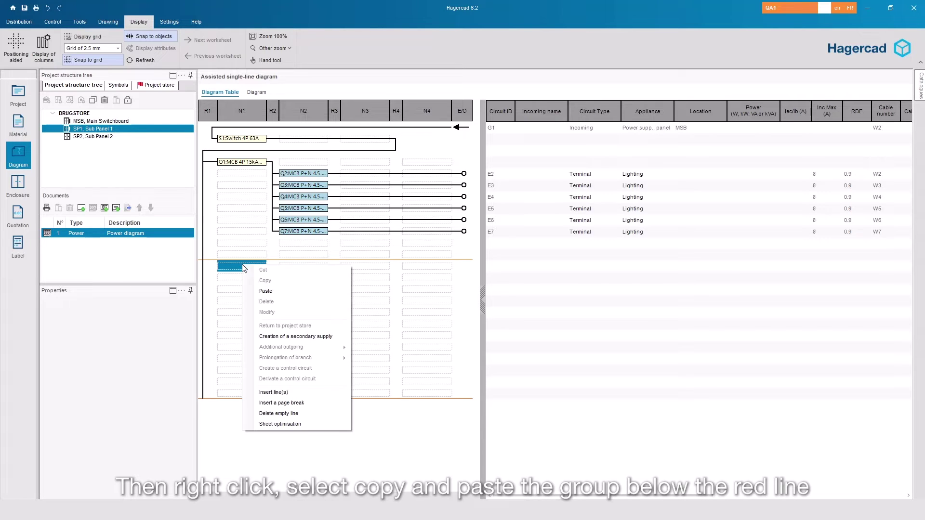
{"action": "left_click", "coordinate": [264, 291]}
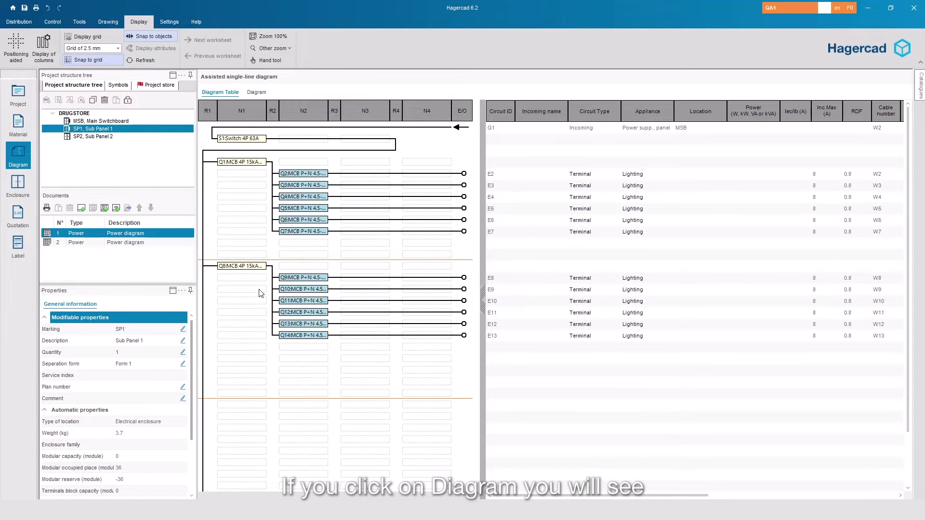
Step: Show worksheet 2/2 of Sub Panel 1's power diagram and open the Catalogues panel
{"action": "left_click", "coordinate": [256, 93]}
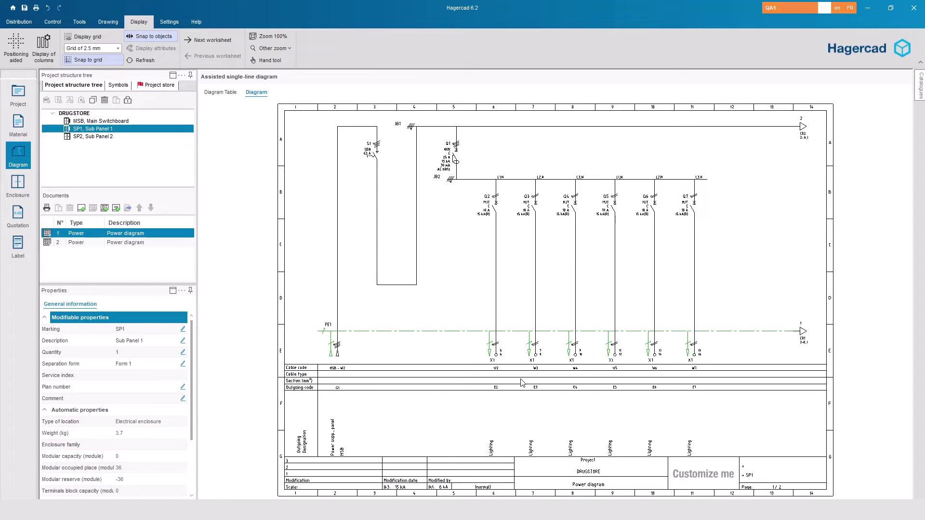
{"action": "left_click", "coordinate": [206, 41]}
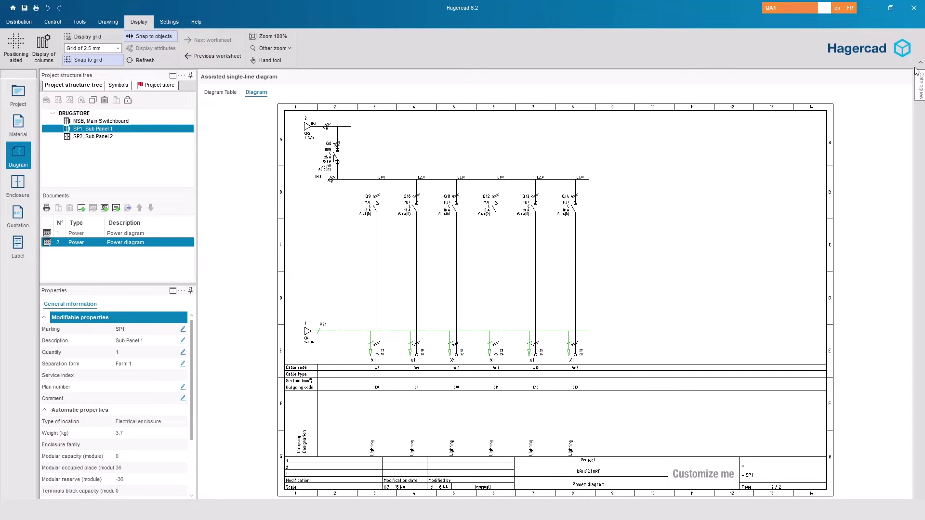
{"action": "left_click", "coordinate": [920, 83]}
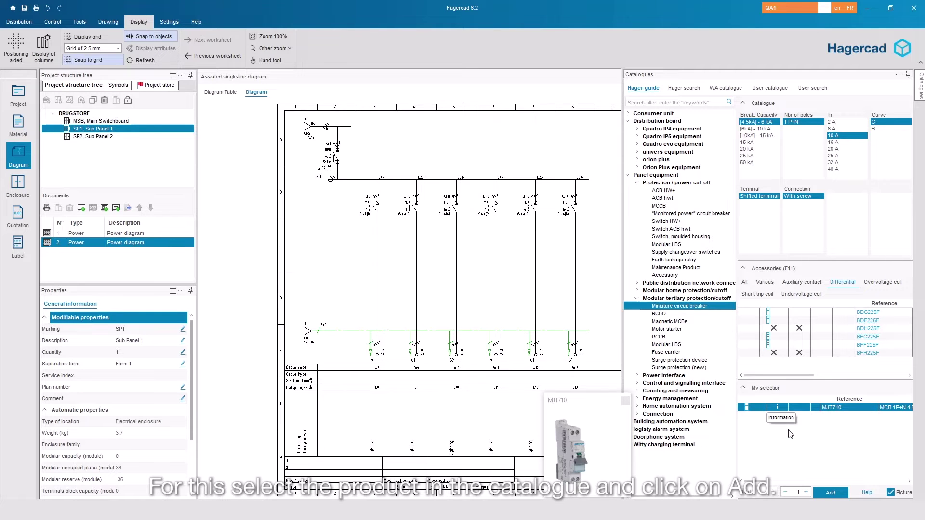
Step: Add MJT710 breaker Q15 to diagram page 2 and move it beside Q14
{"action": "left_click", "coordinate": [835, 493]}
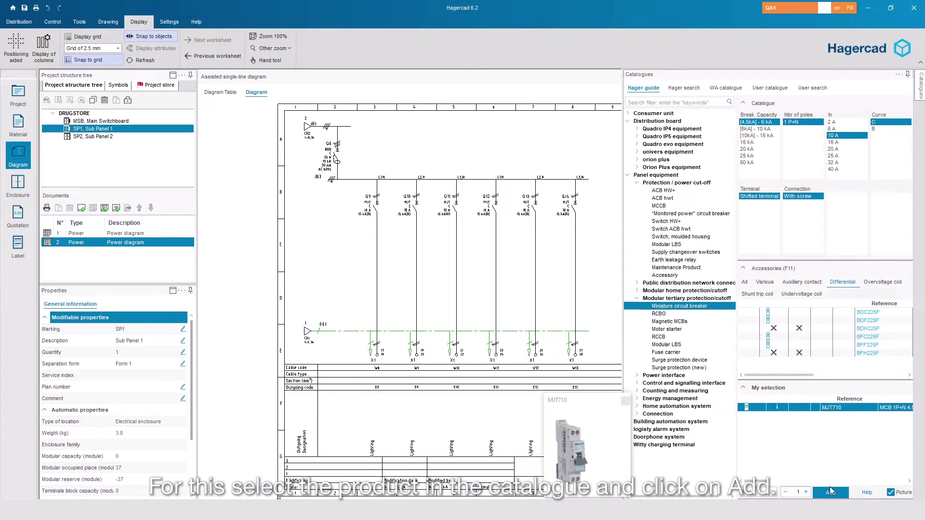
{"action": "left_click", "coordinate": [603, 246]}
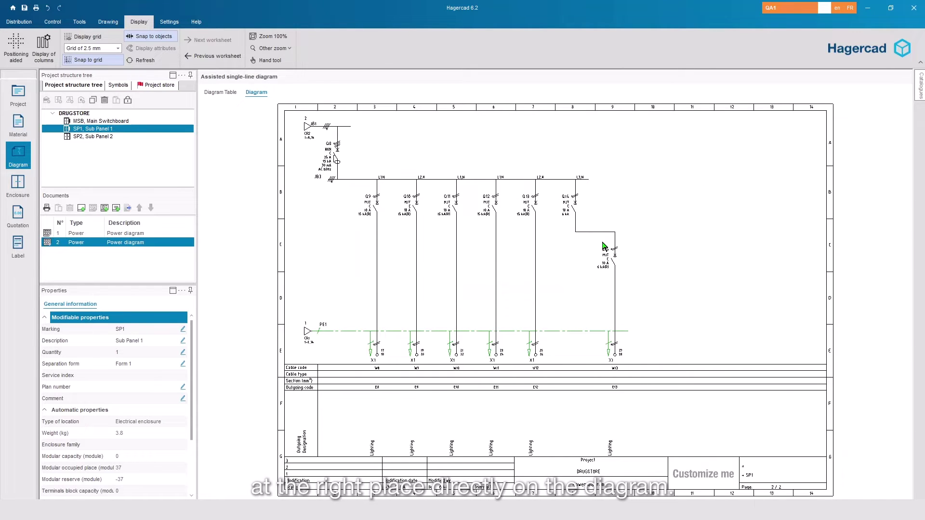
{"action": "left_click_drag", "start_coordinate": [604, 247], "coordinate": [619, 209]}
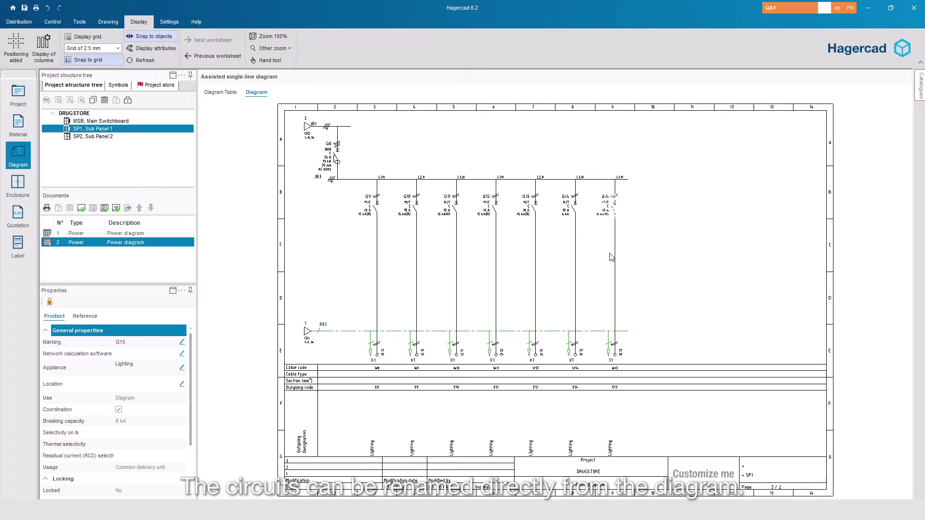
Step: Set outgoing circuit E14's location to 'Stock' and check the label under it
{"action": "left_click", "coordinate": [571, 356]}
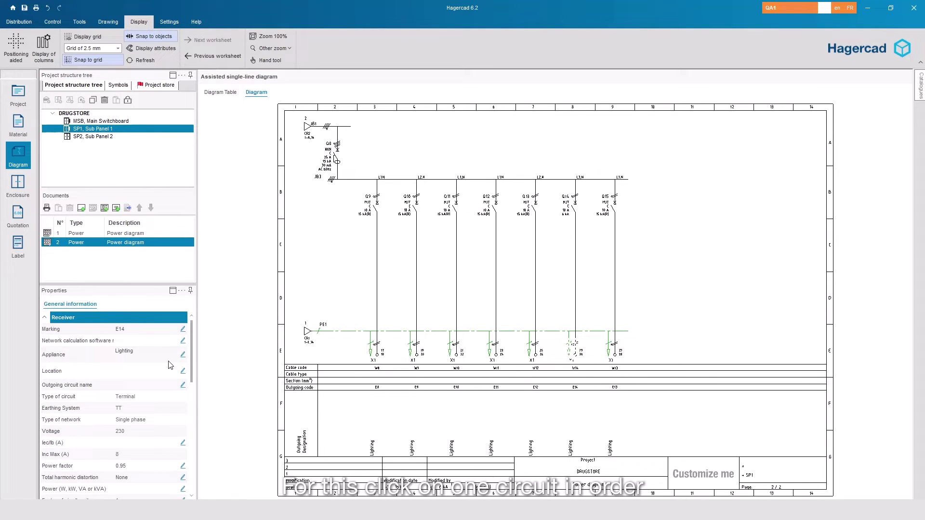
{"action": "left_click", "coordinate": [143, 371]}
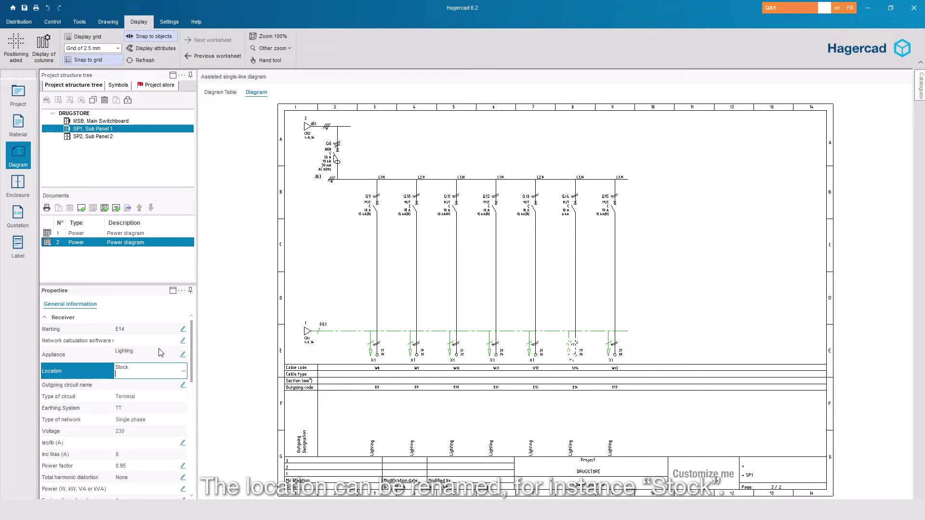
{"action": "left_click", "coordinate": [200, 341]}
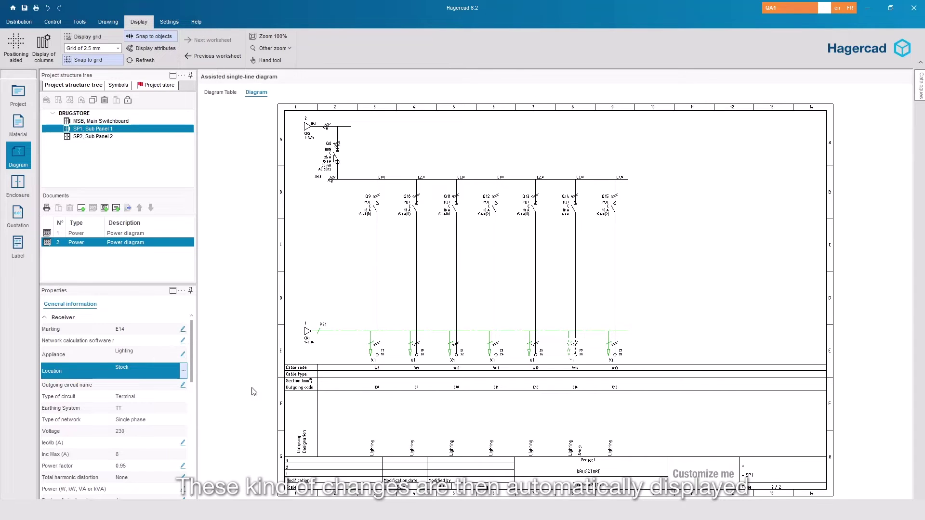
{"action": "left_click_drag", "start_coordinate": [480, 286], "coordinate": [690, 484]}
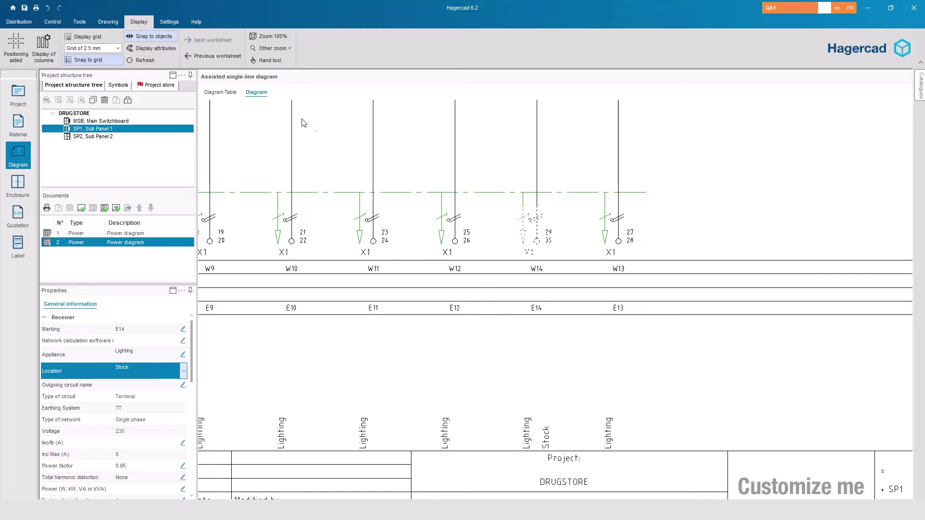
{"action": "left_click", "coordinate": [267, 37]}
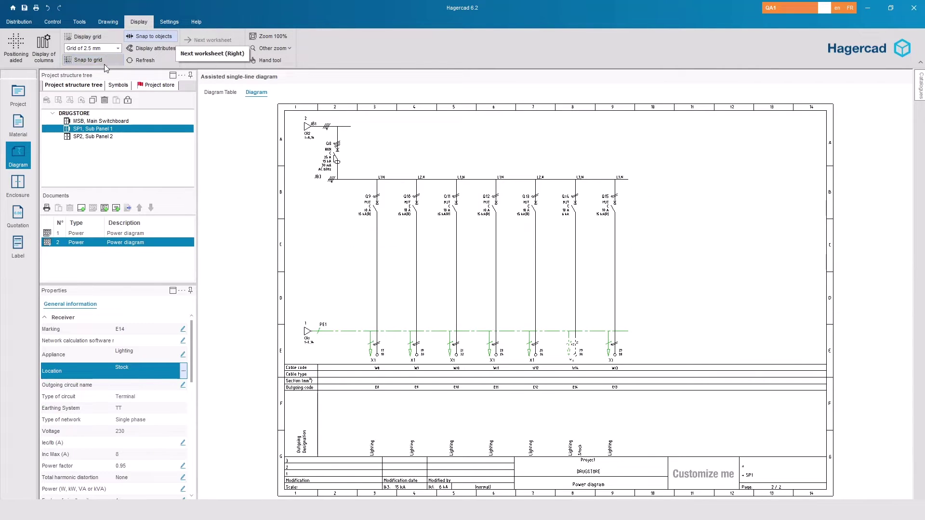
Step: In the circuit table, set E13's location to 'Corridor' with '1st Floor' on a second line
{"action": "left_click", "coordinate": [219, 92]}
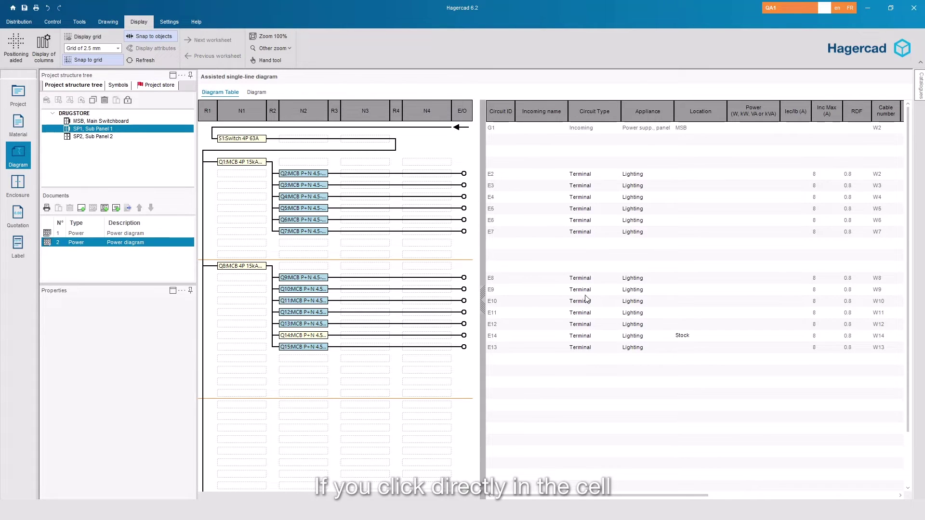
{"action": "left_click", "coordinate": [716, 345]}
{"action": "left_click", "coordinate": [722, 346]}
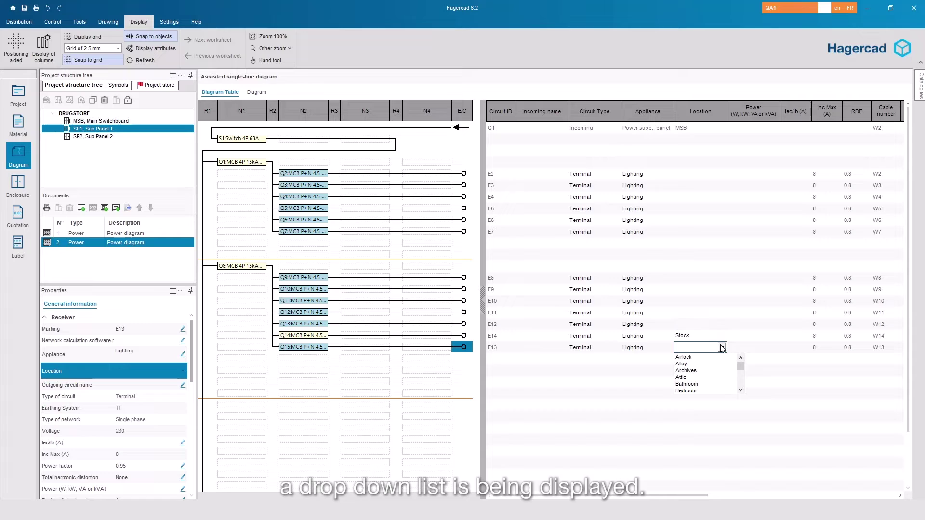
{"action": "scroll", "coordinate": [737, 370], "scroll_direction": "down", "scroll_amount": 4}
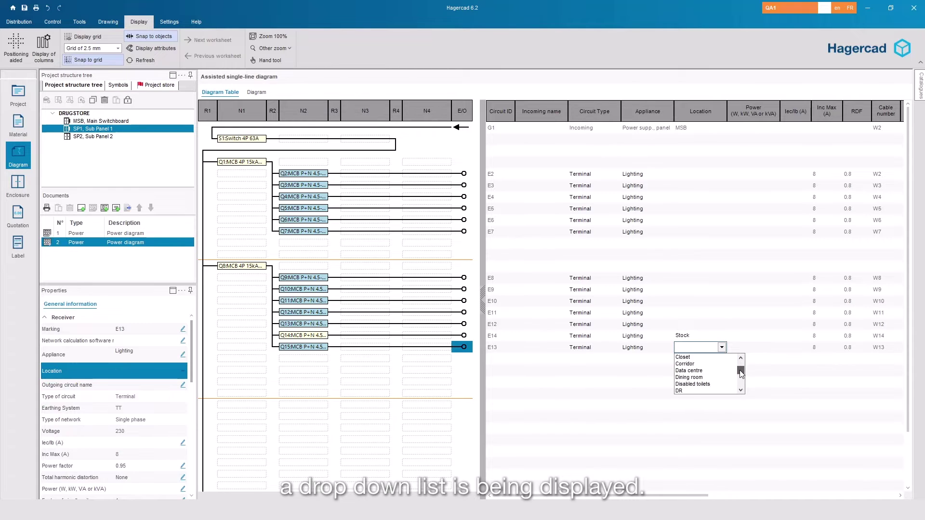
{"action": "left_click", "coordinate": [701, 357]}
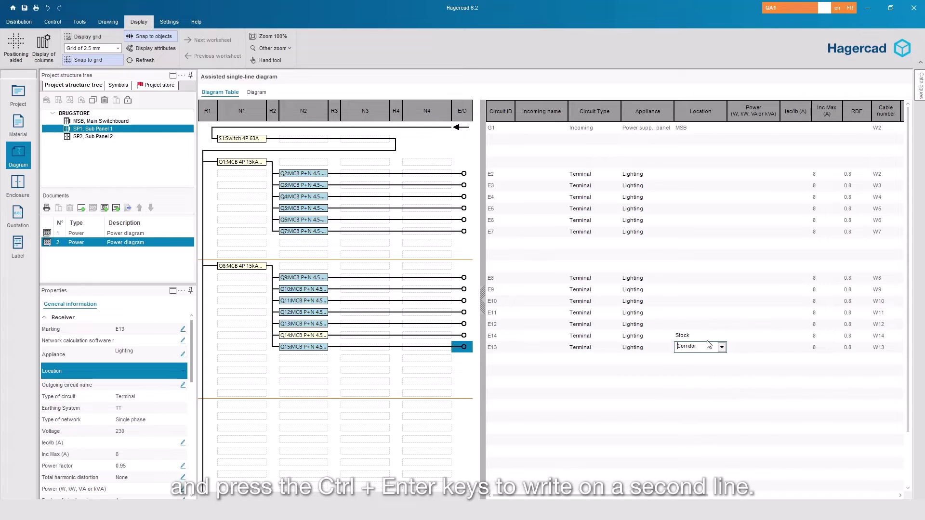
{"action": "left_click", "coordinate": [704, 348]}
{"action": "key", "text": "BackSpace"}
{"action": "key", "text": "BackSpace"}
{"action": "key", "text": "BackSpace"}
{"action": "key", "text": "BackSpace"}
{"action": "key", "text": "BackSpace"}
{"action": "key", "text": "BackSpace"}
{"action": "key", "text": "BackSpace"}
{"action": "key", "text": "BackSpace"}
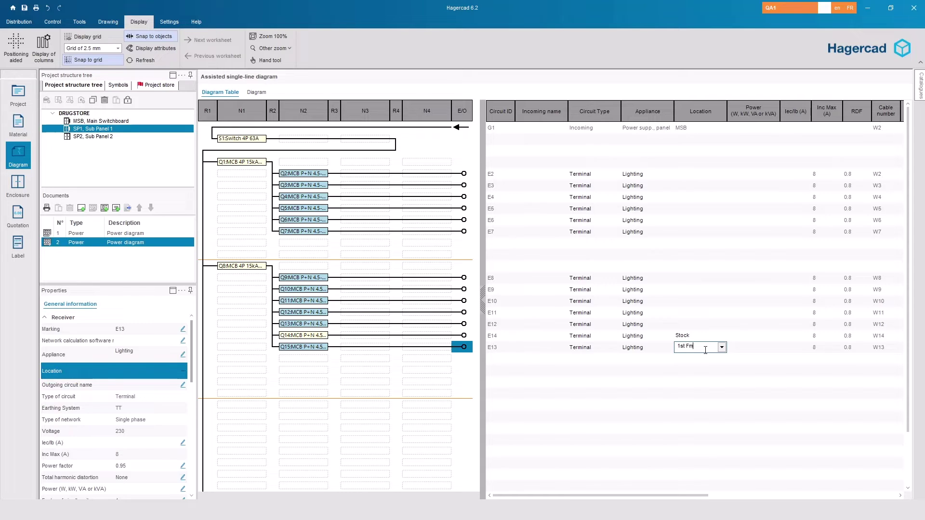
{"action": "type", "text": "1st Floor"}
{"action": "key", "text": "Return"}
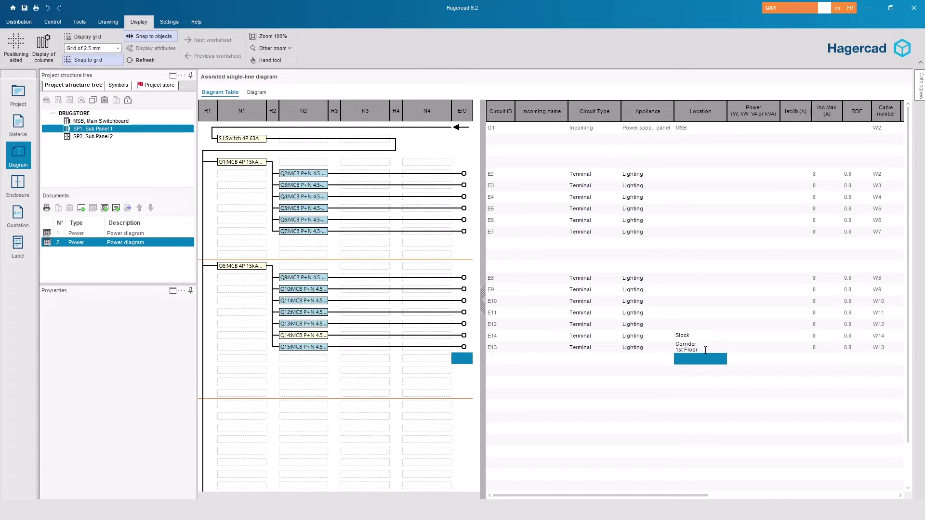
{"action": "left_click", "coordinate": [737, 336]}
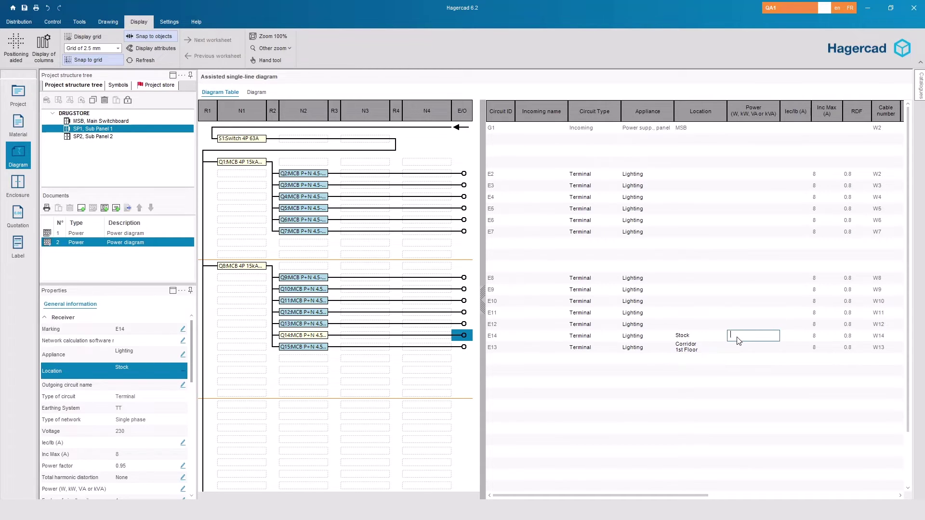
Step: Zoom into the lower-right circuits on the diagram to read their locations
{"action": "left_click", "coordinate": [260, 95]}
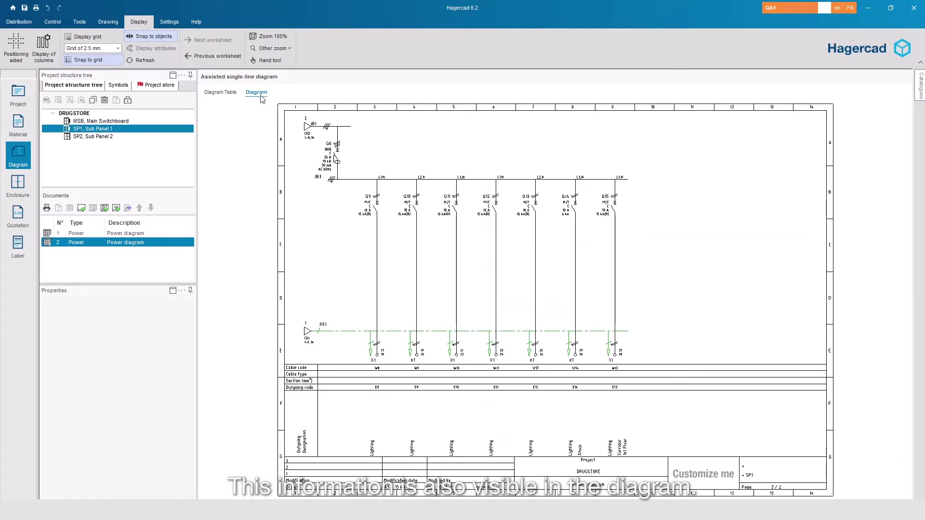
{"action": "left_click", "coordinate": [279, 49]}
{"action": "left_click", "coordinate": [284, 62]}
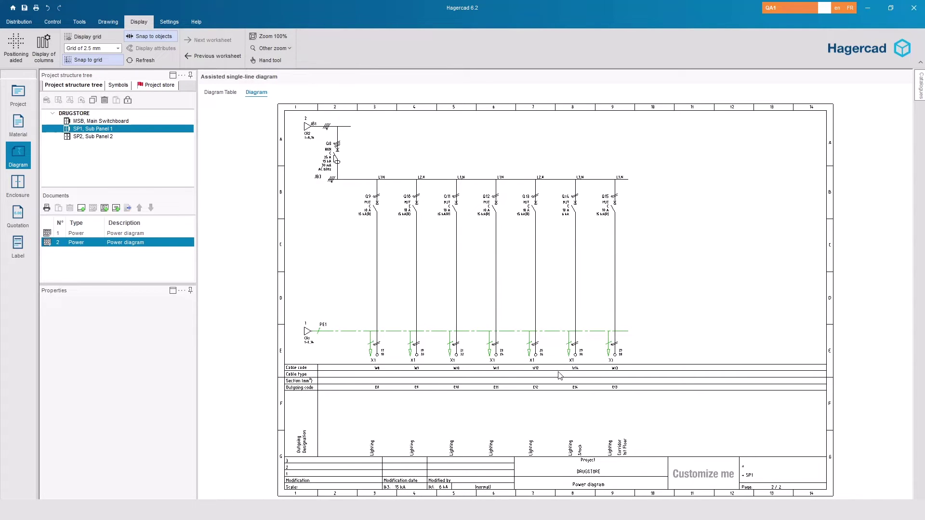
{"action": "left_click_drag", "start_coordinate": [535, 340], "coordinate": [682, 485]}
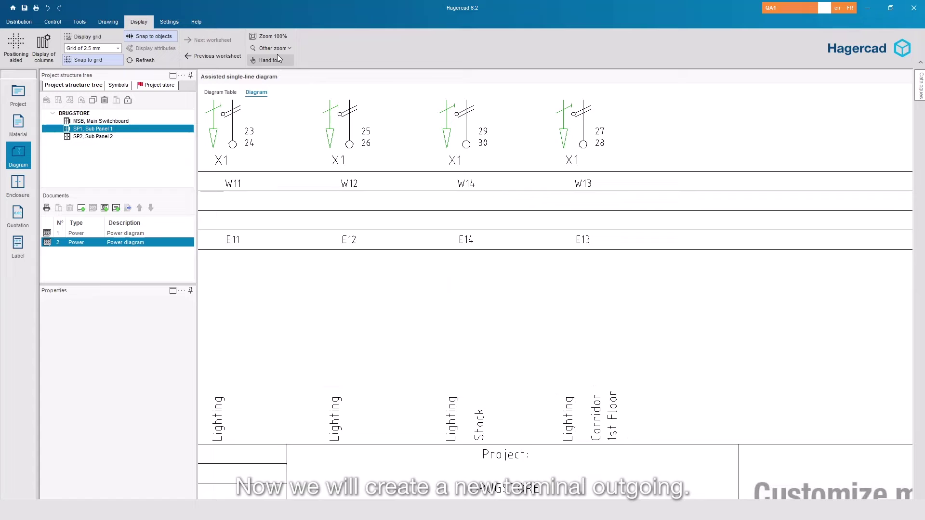
{"action": "left_click", "coordinate": [274, 38]}
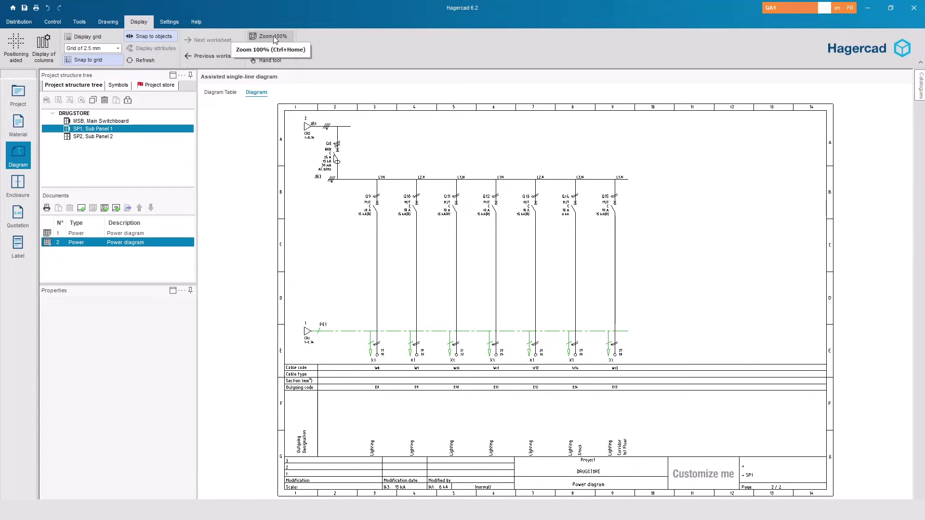
Step: Create terminal outgoing E15 with cable W15 after circuit E13, then view the circuit table
{"action": "left_click", "coordinate": [611, 359]}
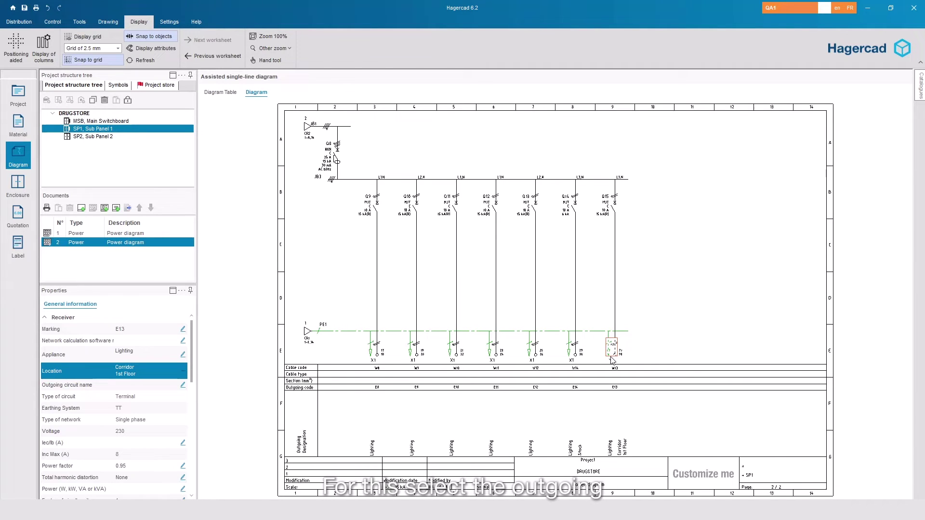
{"action": "left_click", "coordinate": [19, 22]}
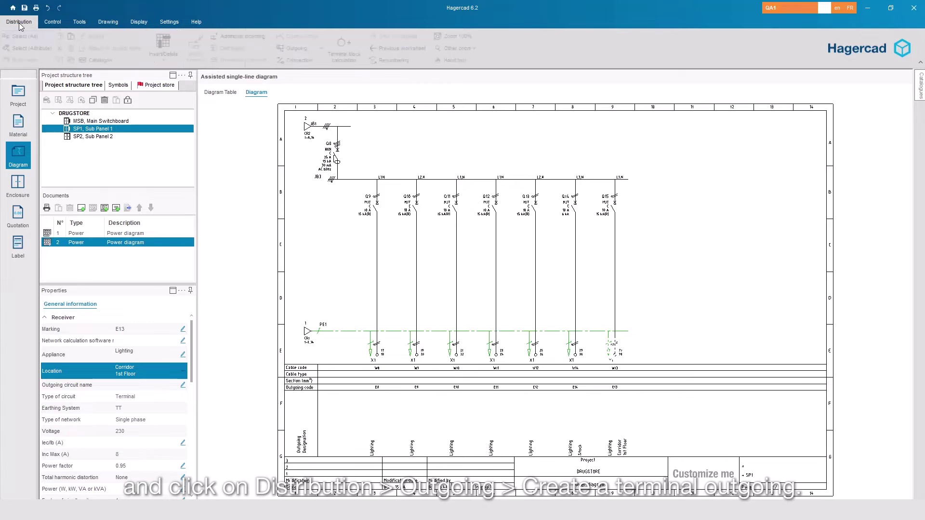
{"action": "left_click", "coordinate": [297, 48]}
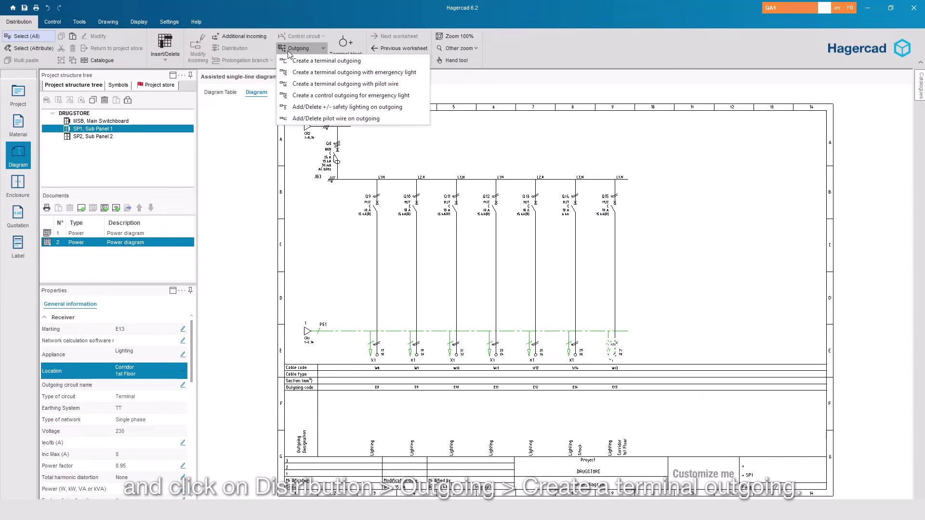
{"action": "left_click", "coordinate": [308, 61]}
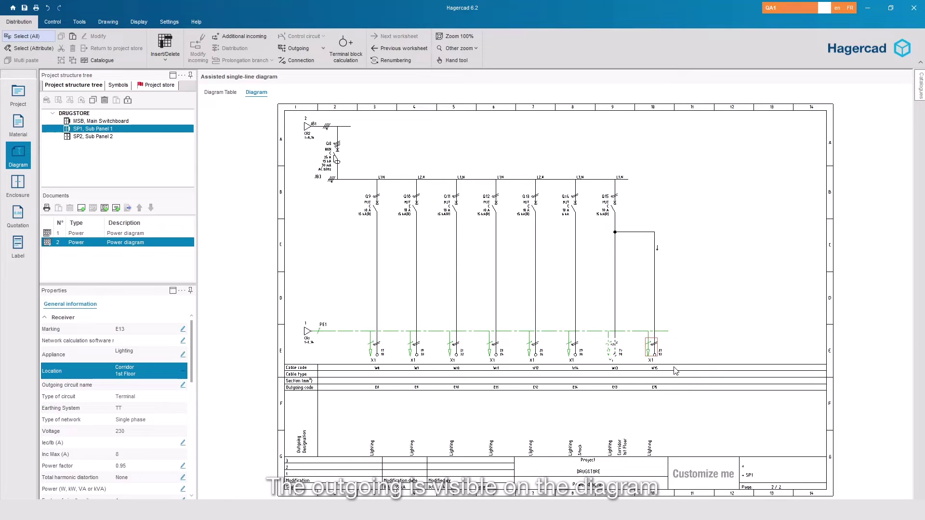
{"action": "left_click", "coordinate": [223, 92]}
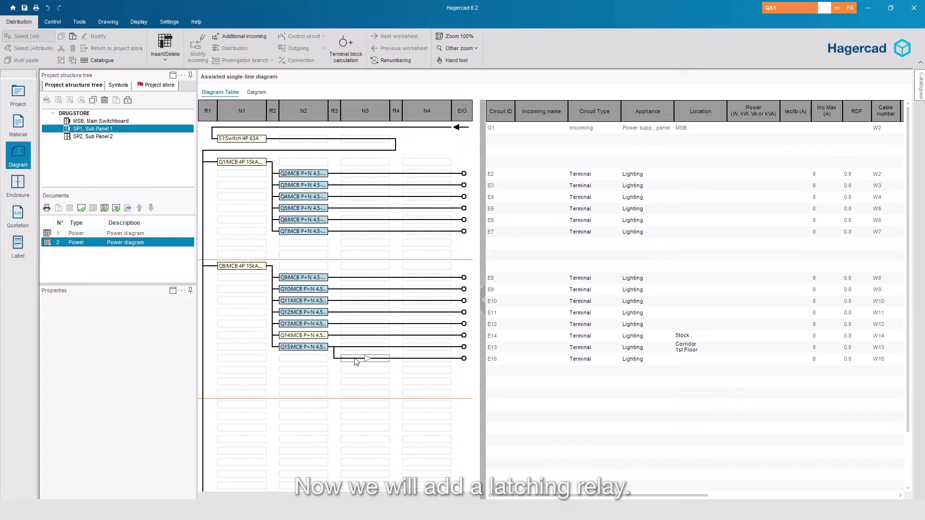
Step: Add a 2NO latching relay to Q15's N4 slot with a four-wire connection
{"action": "left_click", "coordinate": [418, 351]}
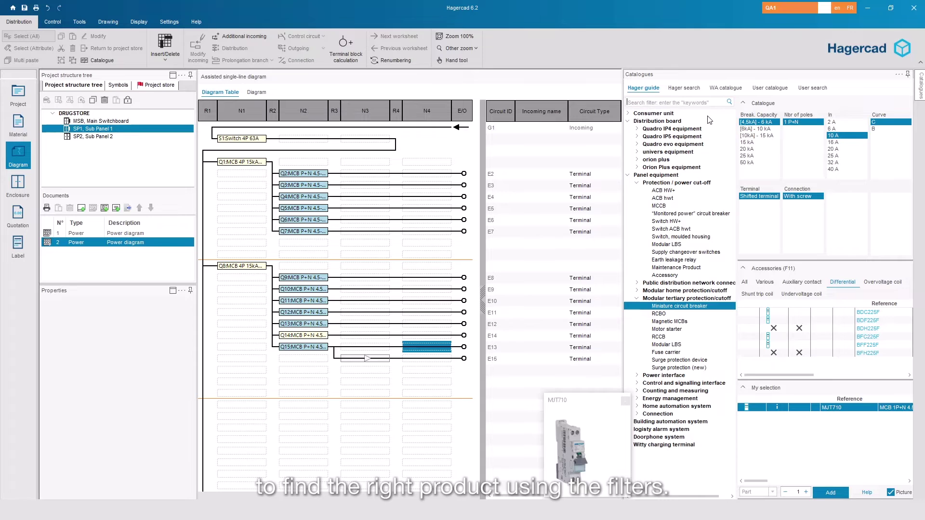
{"action": "type", "text": "lat"}
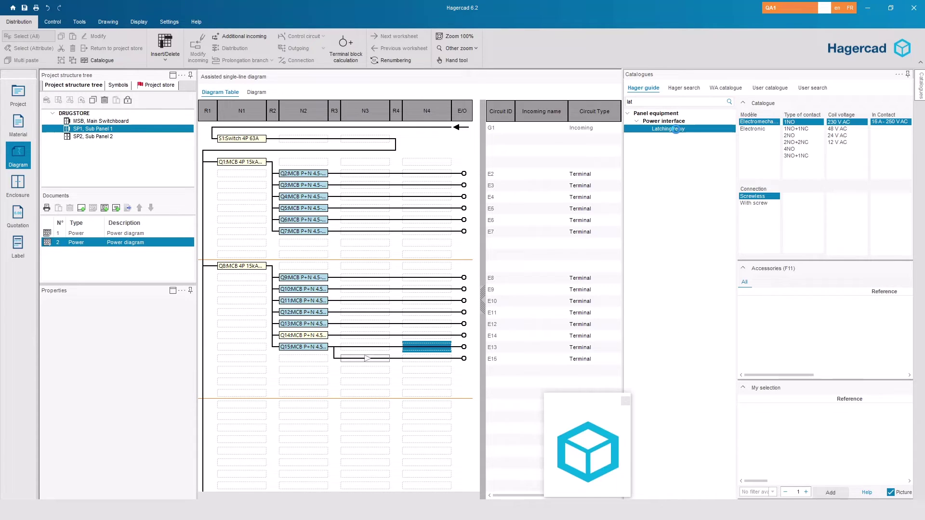
{"action": "left_click", "coordinate": [789, 136]}
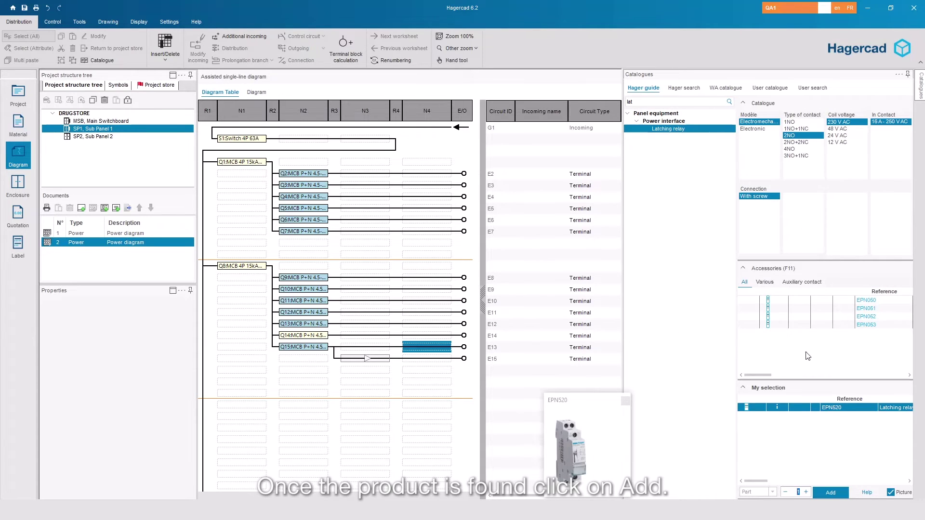
{"action": "left_click", "coordinate": [830, 492]}
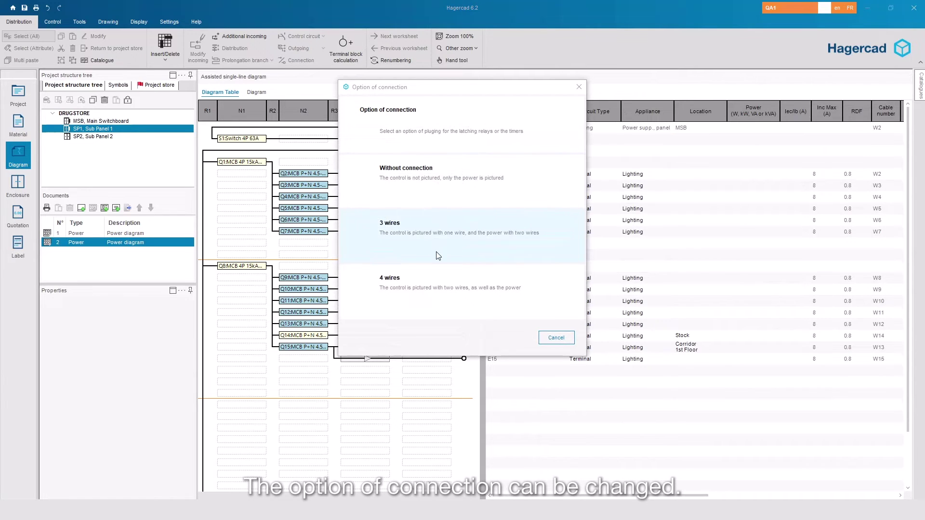
{"action": "left_click", "coordinate": [445, 282]}
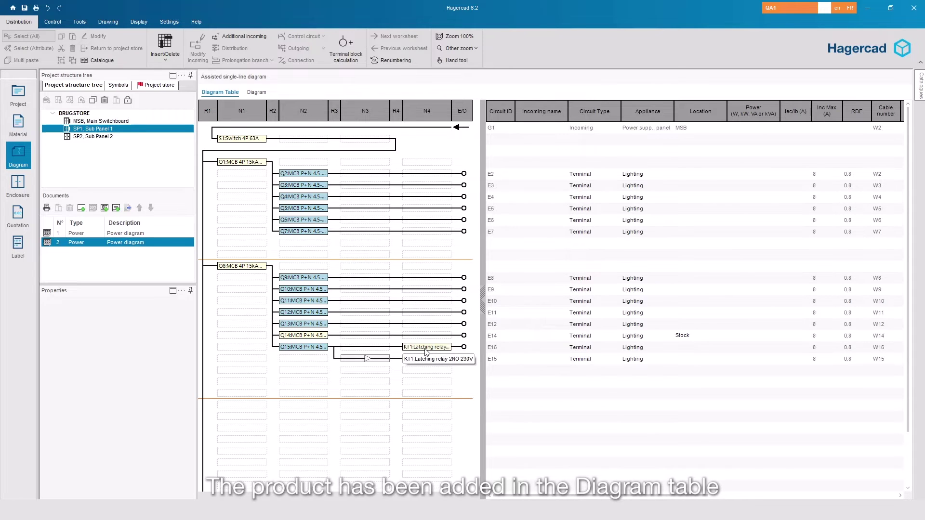
{"action": "left_click", "coordinate": [257, 92]}
{"action": "left_click", "coordinate": [473, 49]}
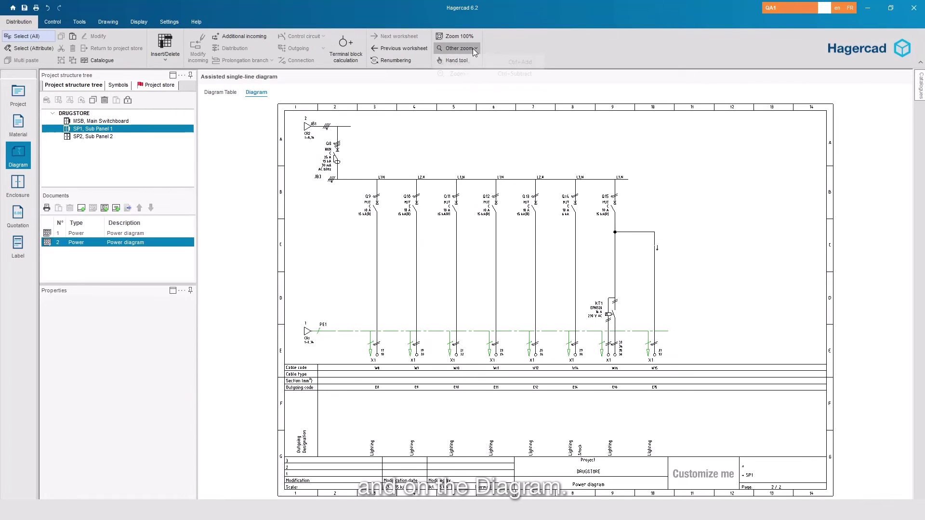
{"action": "left_click", "coordinate": [472, 61]}
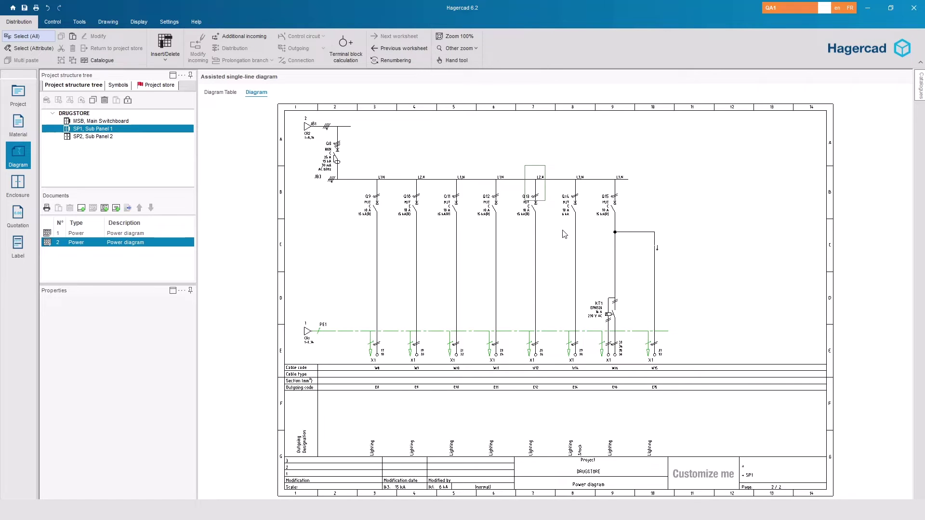
{"action": "scroll", "coordinate": [762, 450], "scroll_direction": "up", "scroll_amount": 1}
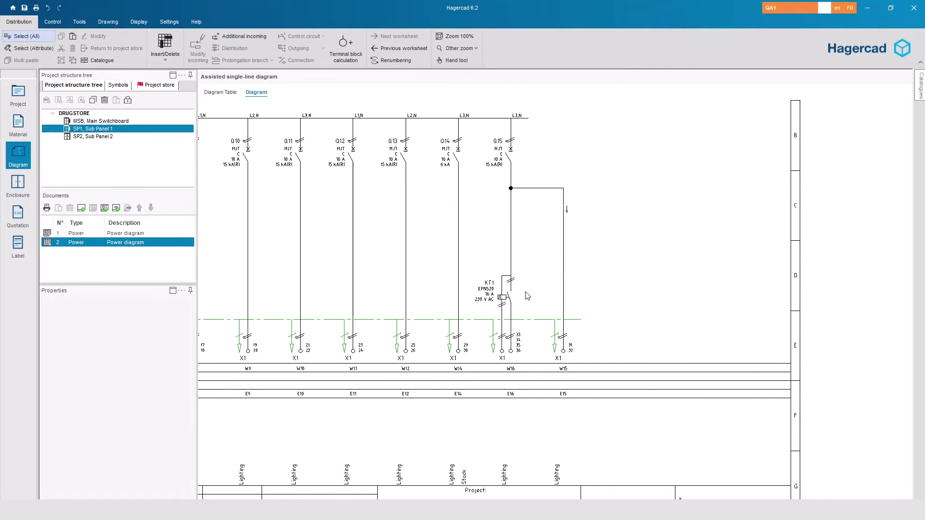
{"action": "left_click", "coordinate": [455, 36]}
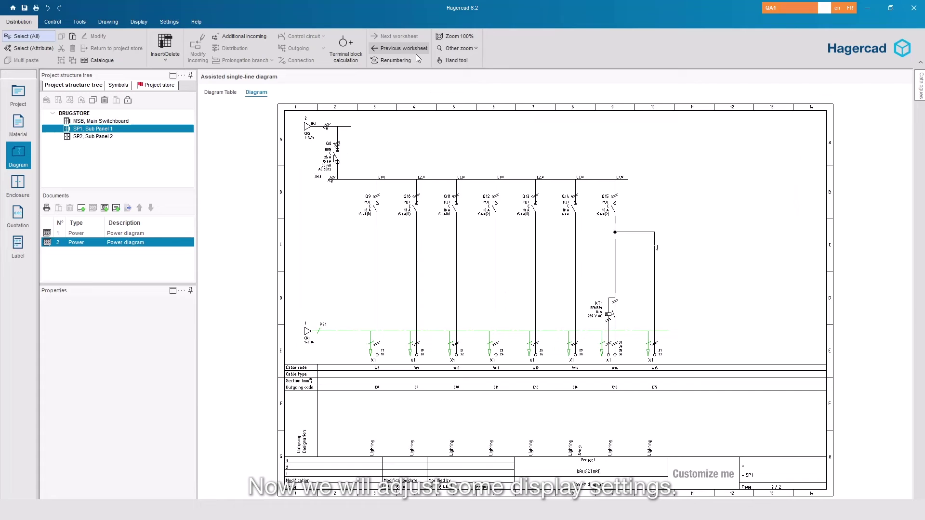
{"action": "left_click", "coordinate": [214, 92]}
Step: Set the Display settings to show the diagram product table on two lines
{"action": "left_click", "coordinate": [166, 23]}
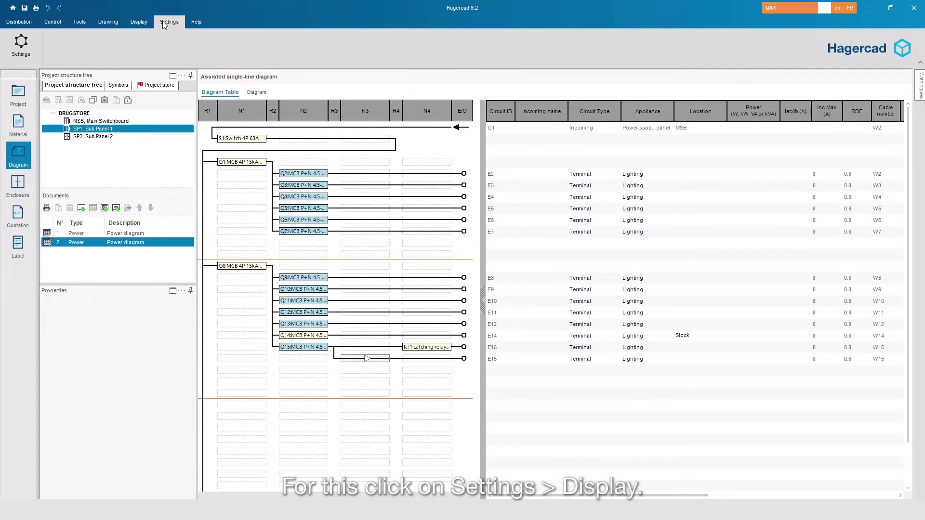
{"action": "left_click", "coordinate": [21, 47]}
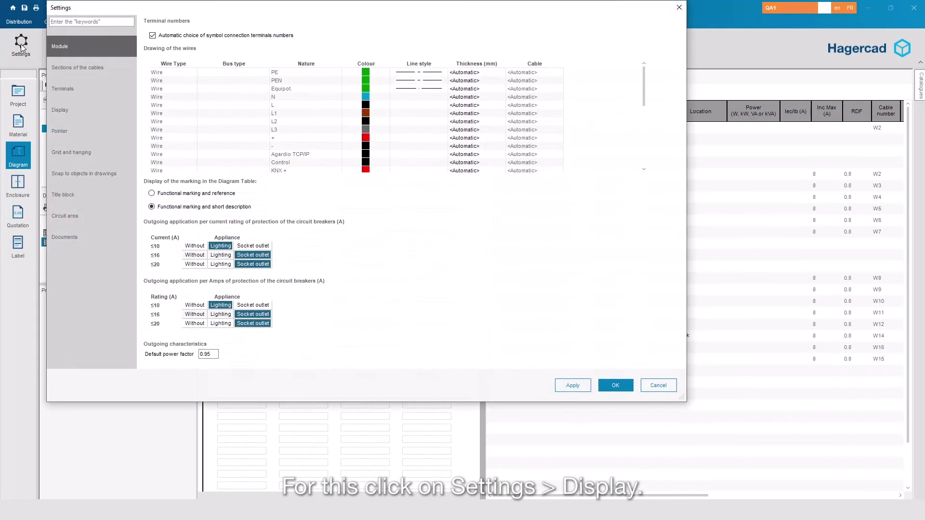
{"action": "left_click", "coordinate": [56, 106]}
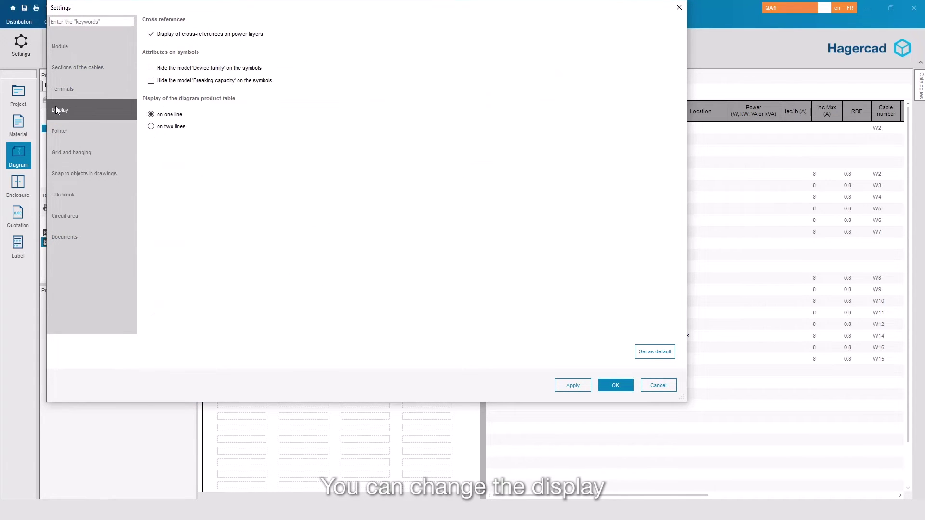
{"action": "left_click", "coordinate": [151, 127]}
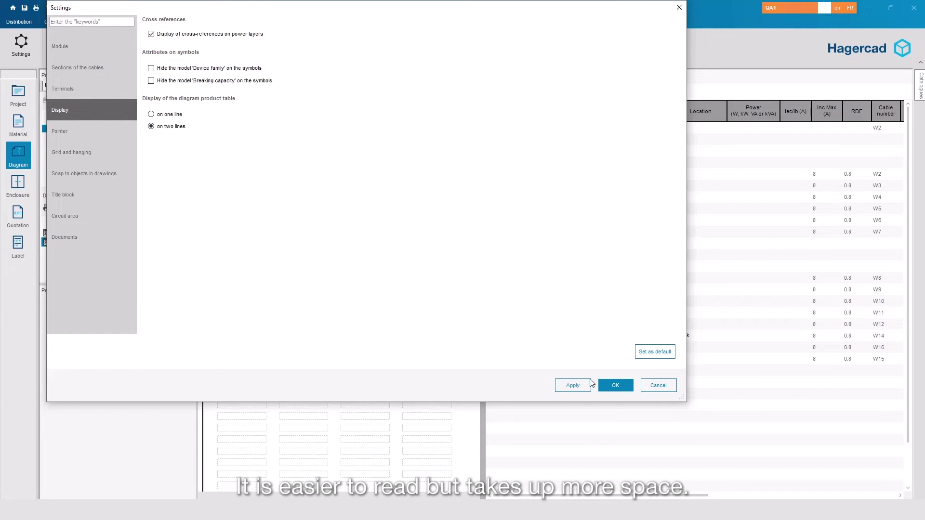
{"action": "left_click", "coordinate": [607, 386]}
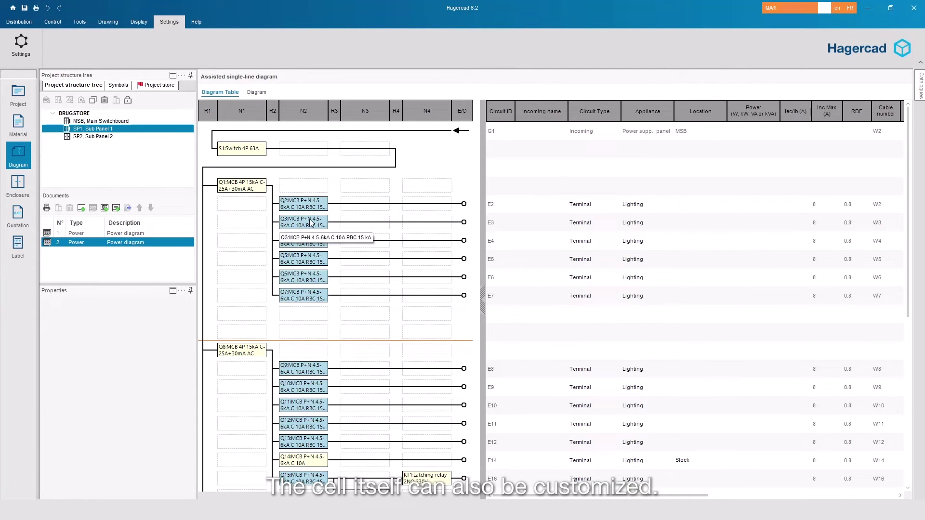
Step: Label products by functional marking and reference in the settings
{"action": "left_click", "coordinate": [22, 44]}
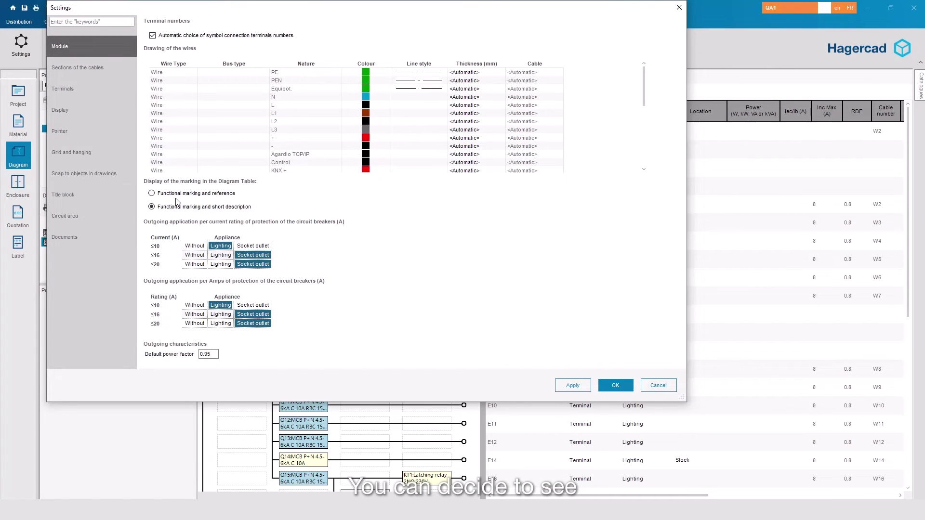
{"action": "left_click", "coordinate": [152, 193]}
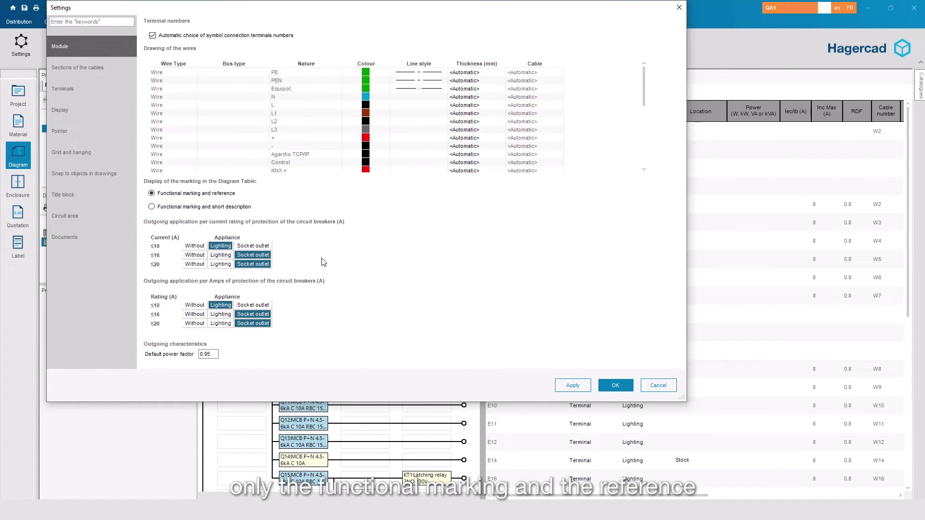
{"action": "left_click", "coordinate": [614, 385]}
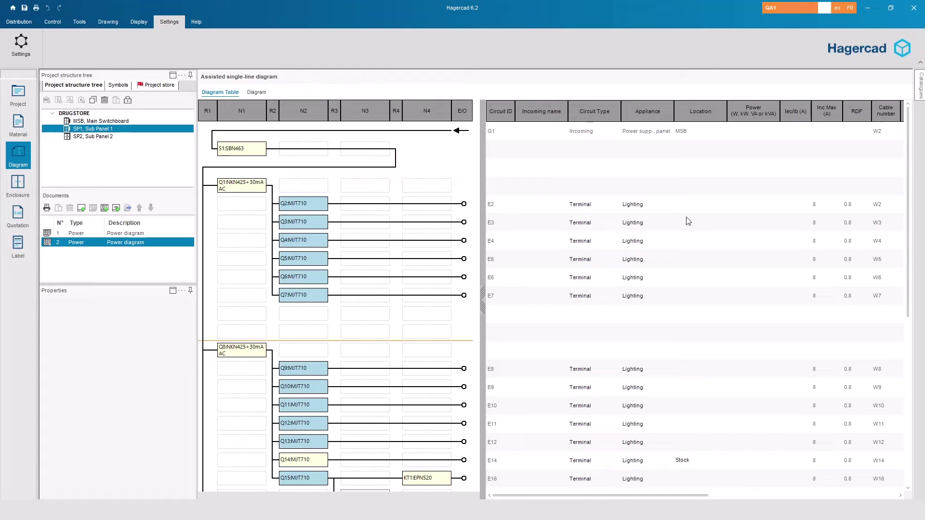
Step: Give circuit E2 a U-1000 R2V cable with a length of 10 m
{"action": "left_click_drag", "start_coordinate": [705, 497], "coordinate": [749, 496]}
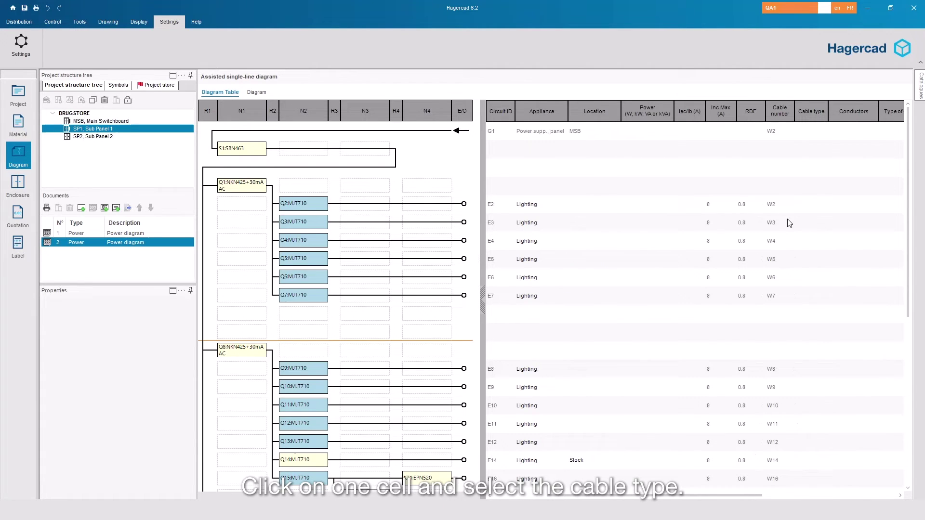
{"action": "left_click", "coordinate": [807, 204]}
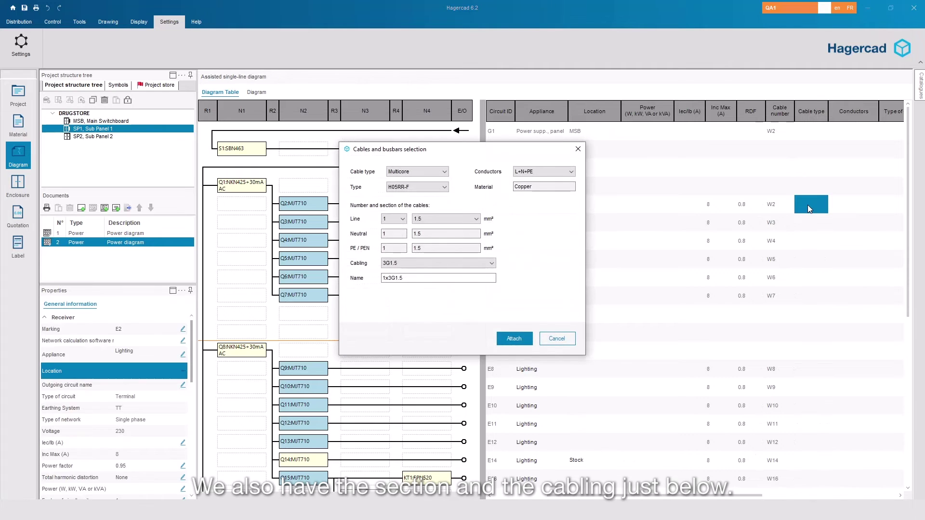
{"action": "left_click", "coordinate": [445, 188]}
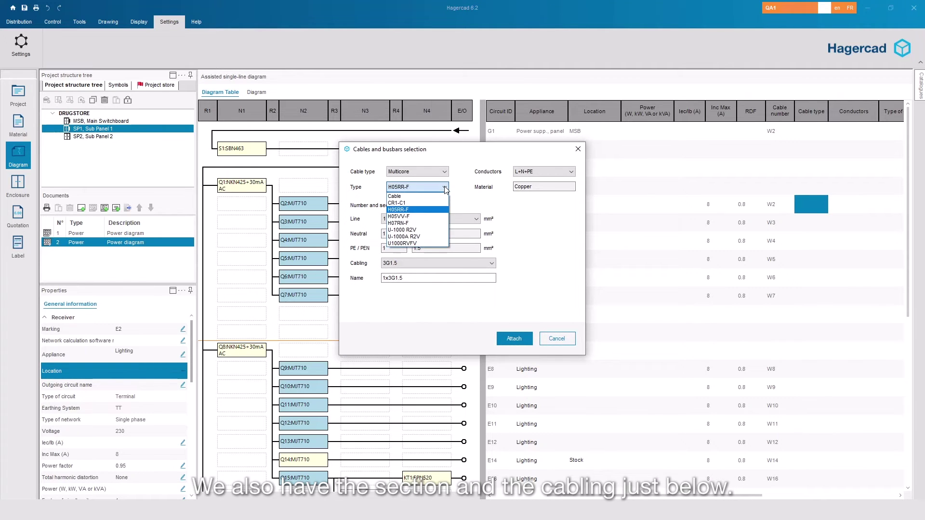
{"action": "left_click", "coordinate": [425, 231]}
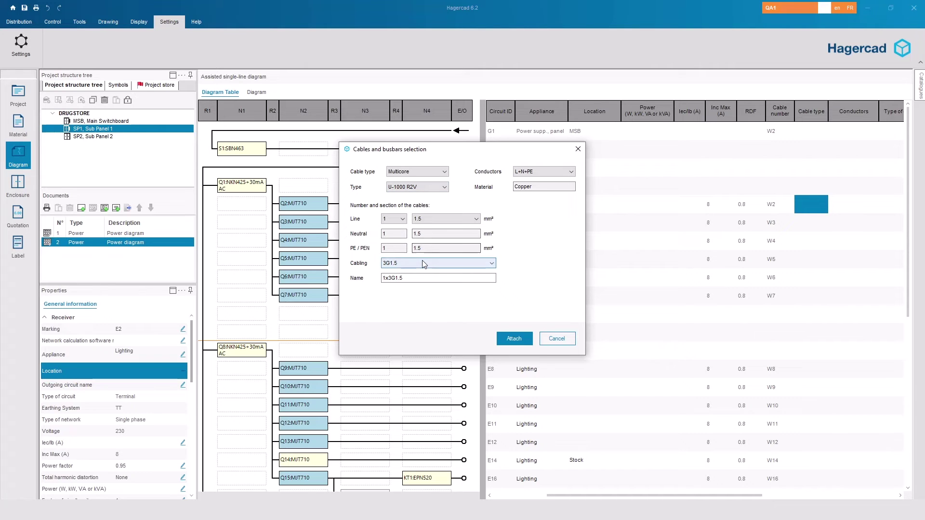
{"action": "left_click", "coordinate": [515, 339]}
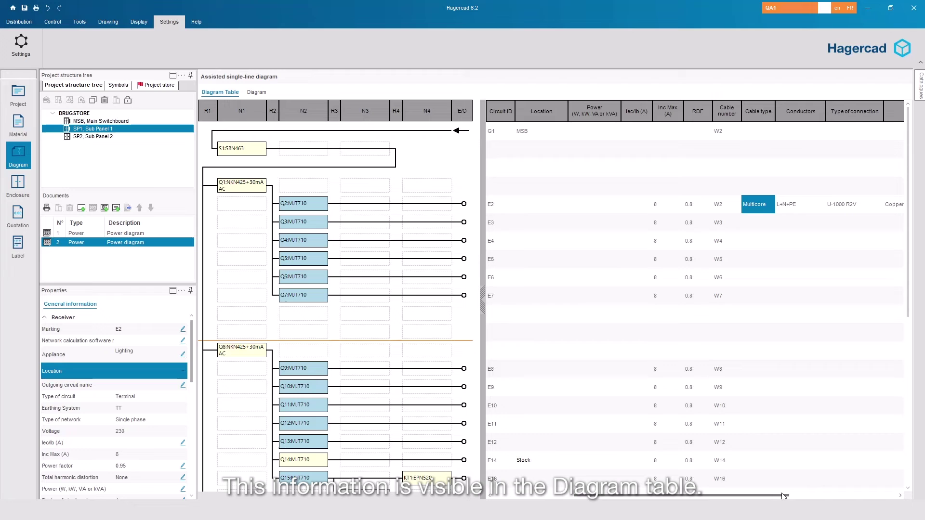
{"action": "left_click_drag", "start_coordinate": [783, 496], "coordinate": [864, 496]}
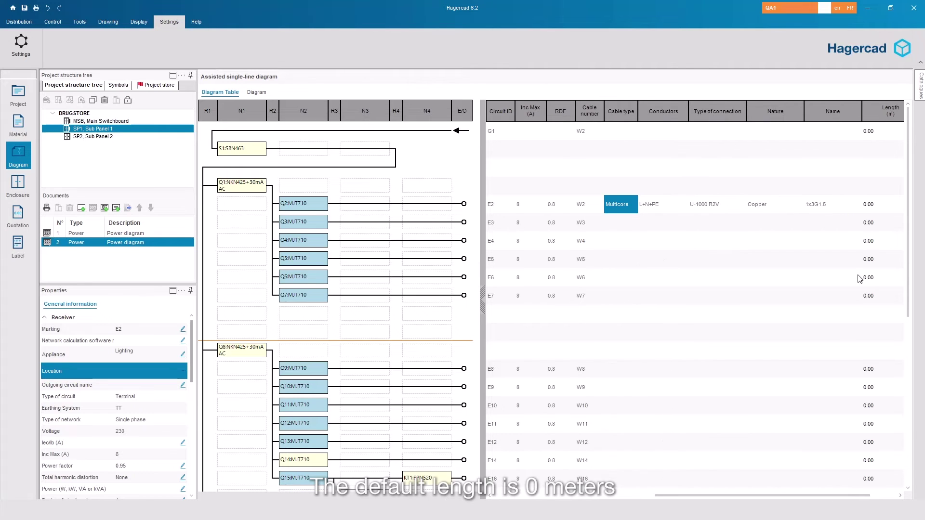
{"action": "double_click", "coordinate": [867, 205]}
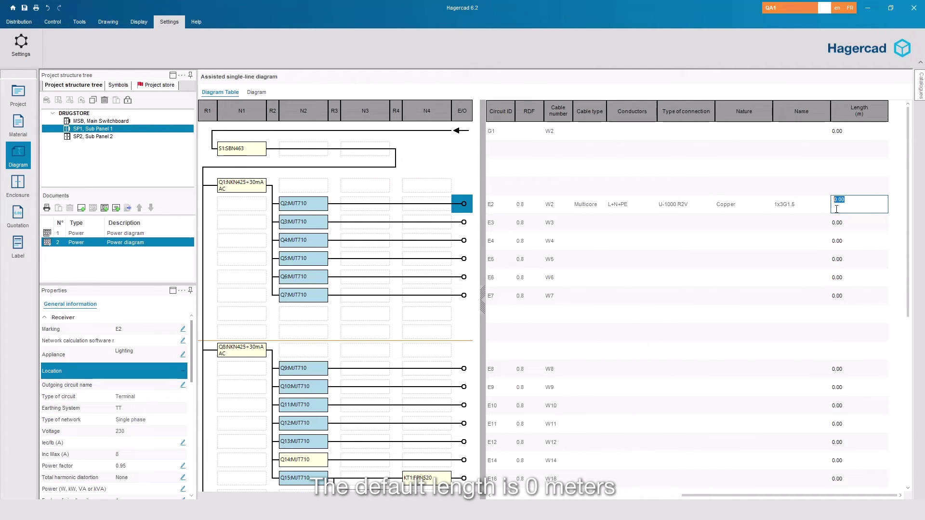
{"action": "type", "text": "10"}
Step: Attach the same U-1000 R2V cable to circuit E3 and set its length to 10 m
{"action": "double_click", "coordinate": [839, 222]}
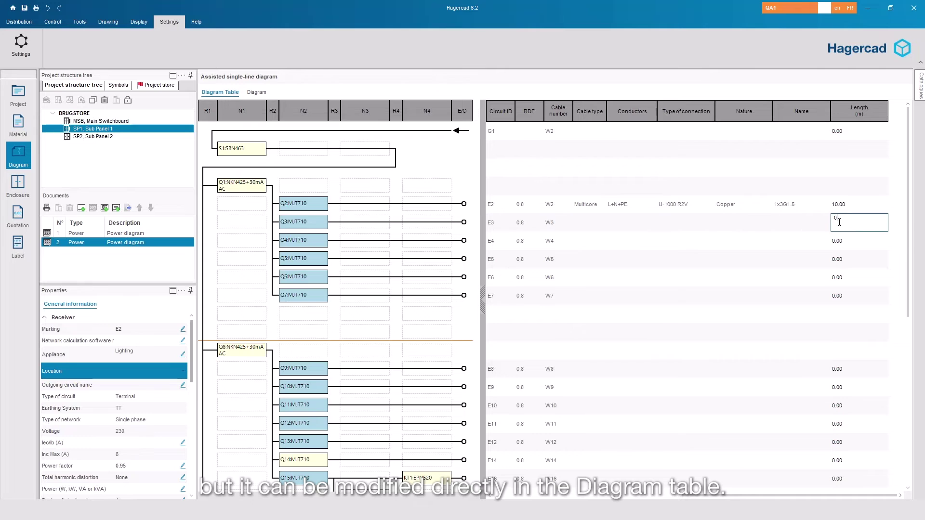
{"action": "double_click", "coordinate": [800, 232]}
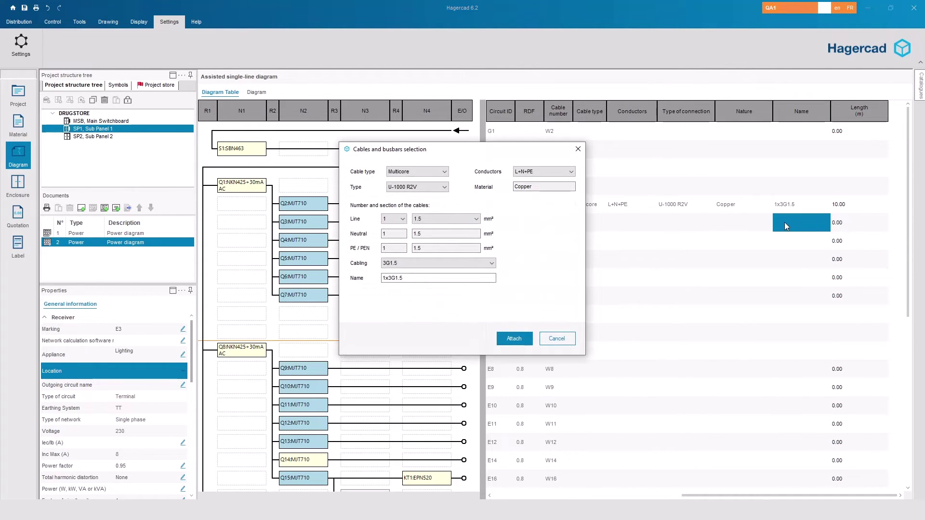
{"action": "left_click", "coordinate": [510, 339]}
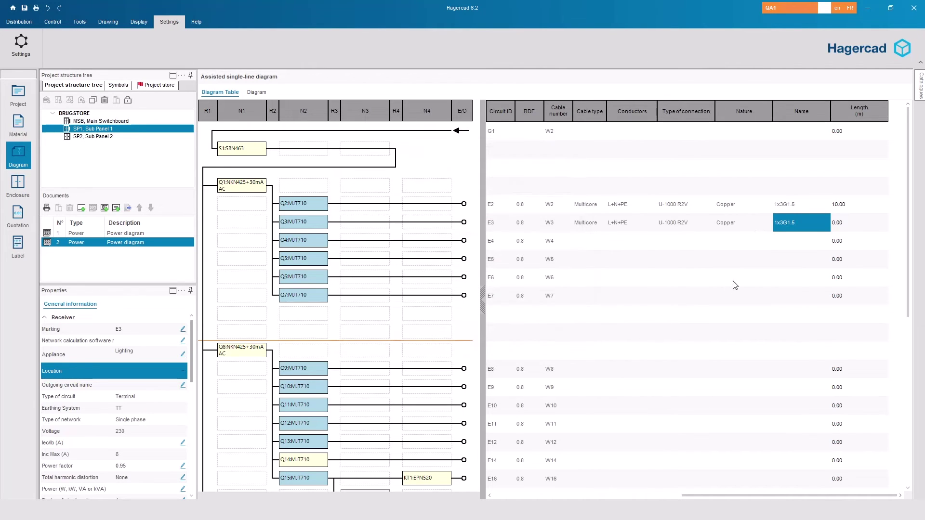
{"action": "left_click", "coordinate": [836, 223]}
{"action": "left_click", "coordinate": [836, 224]}
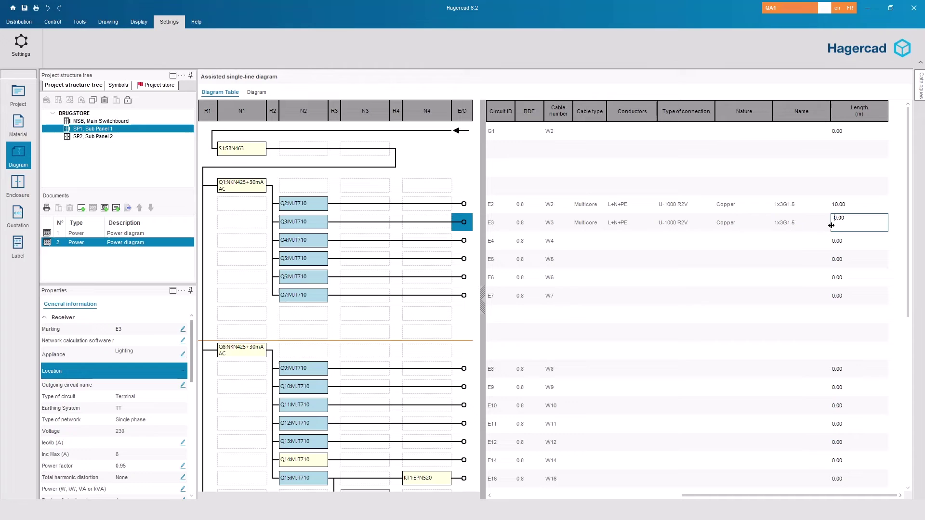
{"action": "type", "text": "1"}
{"action": "key", "text": "Return"}
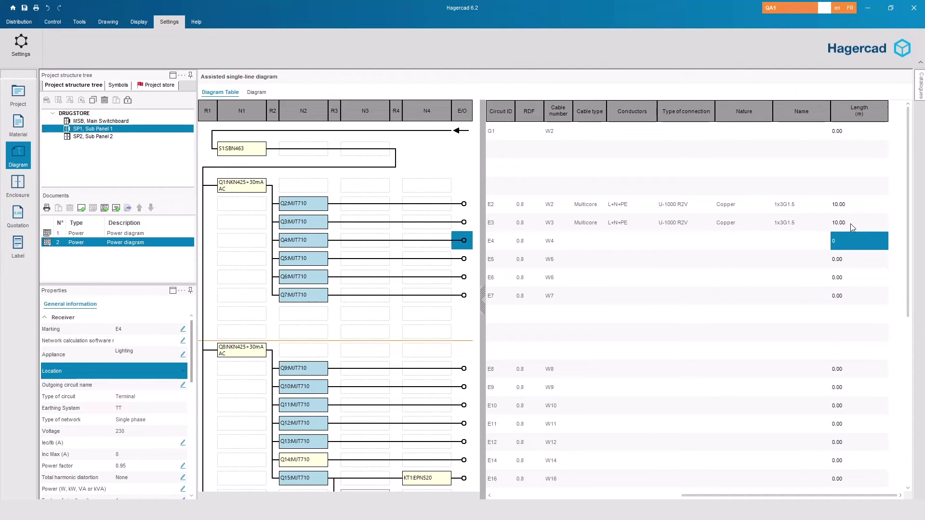
Step: Zoom in on worksheet 1's cable rows under the first circuits, then return to the table
{"action": "left_click", "coordinate": [257, 93]}
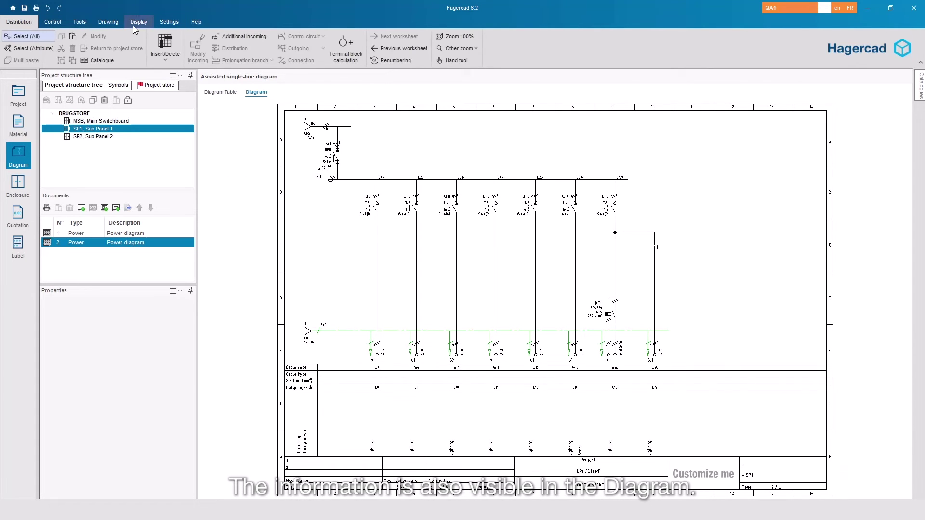
{"action": "left_click", "coordinate": [386, 50]}
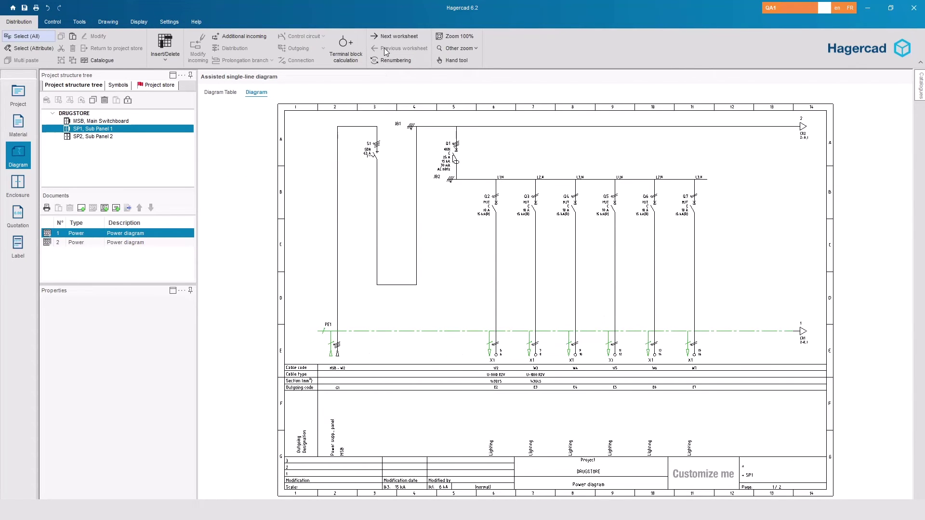
{"action": "left_click", "coordinate": [456, 48]}
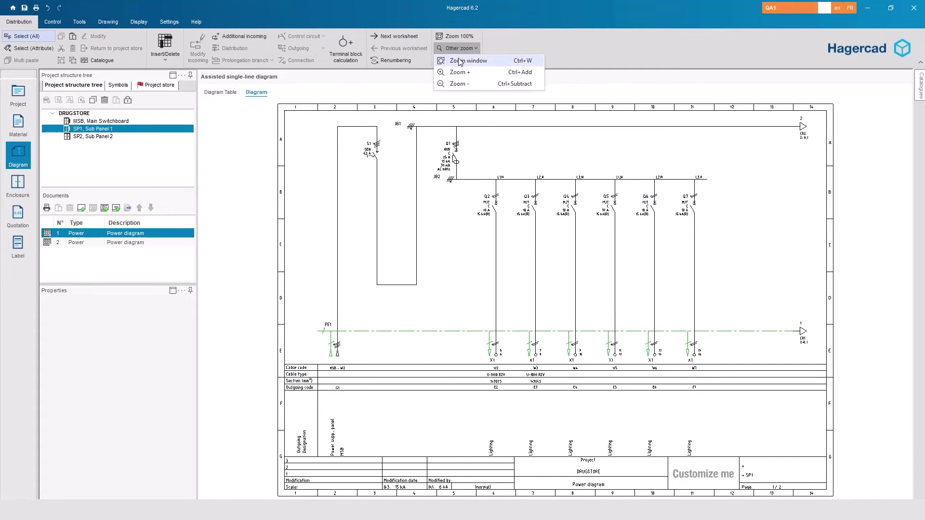
{"action": "left_click", "coordinate": [464, 61]}
{"action": "left_click_drag", "start_coordinate": [447, 289], "coordinate": [617, 466]}
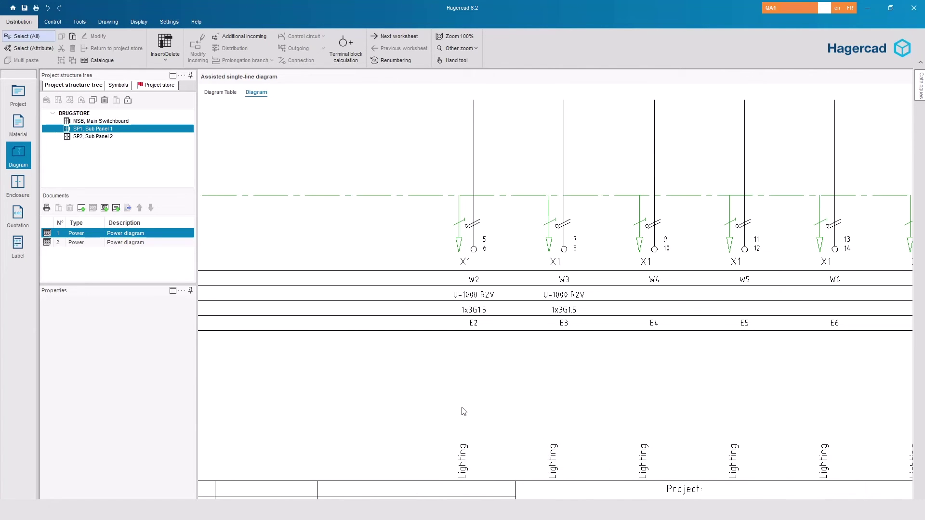
{"action": "left_click", "coordinate": [222, 93]}
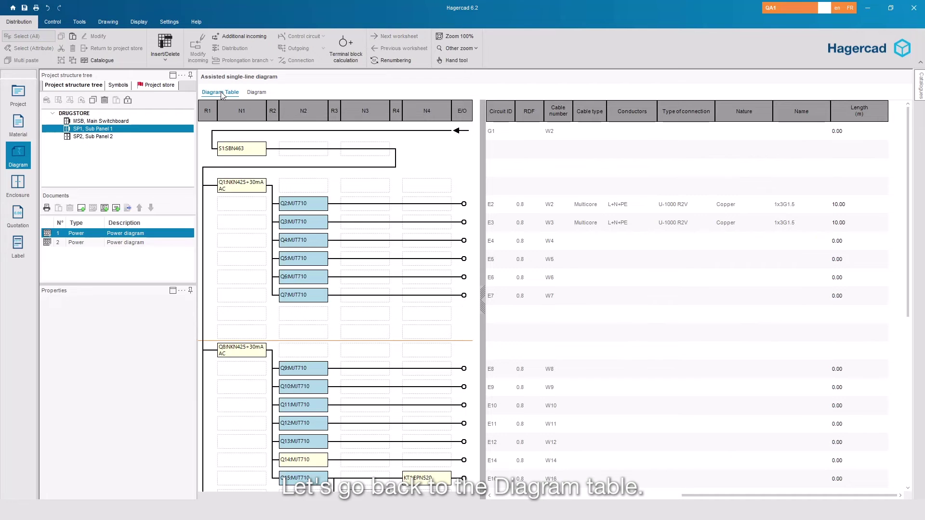
Step: Enter powers of 600 W for E2 and 400 W for E3, then return to the diagram
{"action": "left_click_drag", "start_coordinate": [730, 495], "coordinate": [517, 495]}
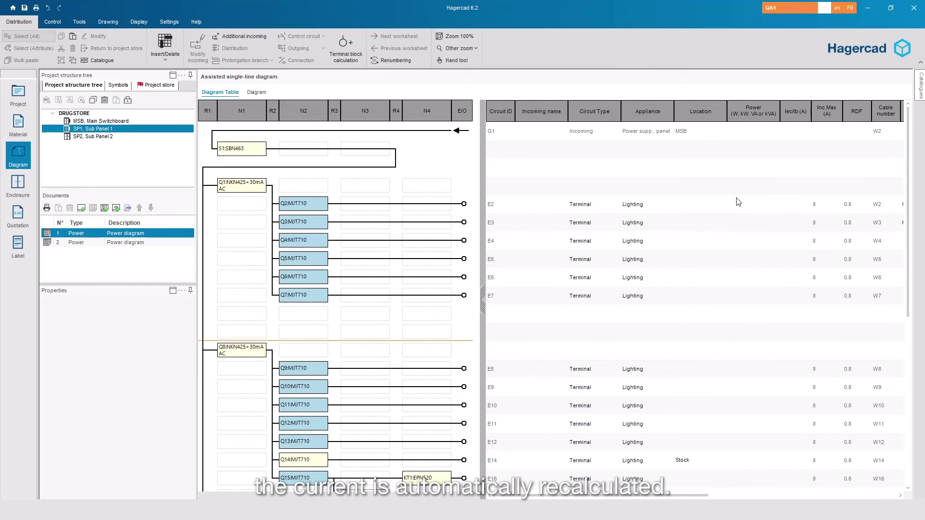
{"action": "left_click", "coordinate": [752, 204]}
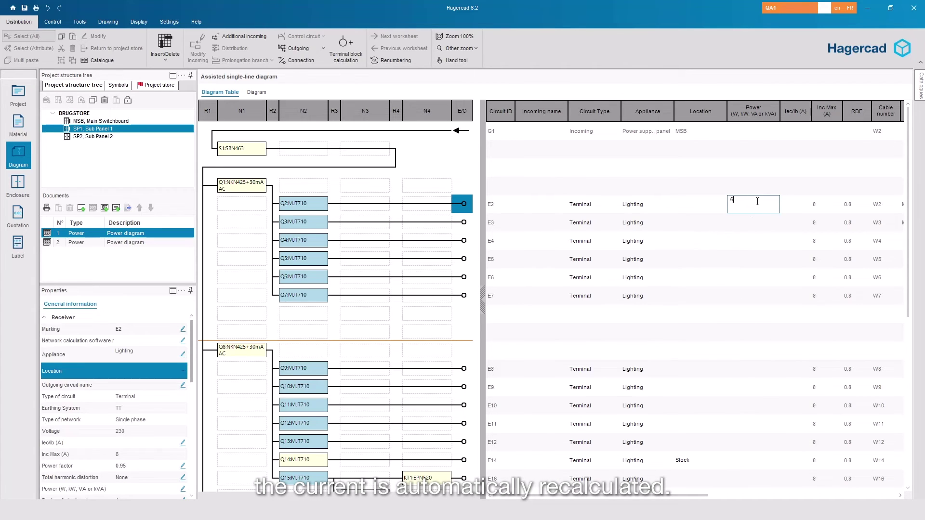
{"action": "type", "text": "600"}
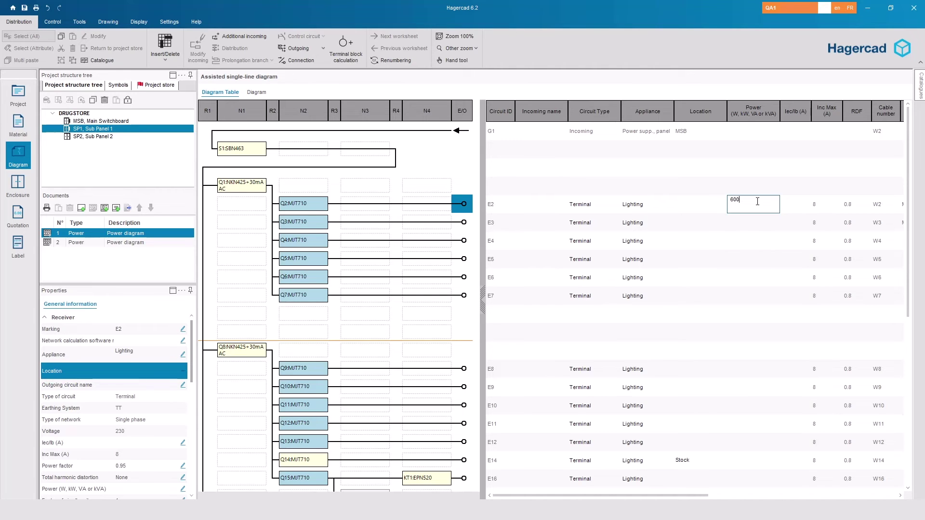
{"action": "key", "text": "Return"}
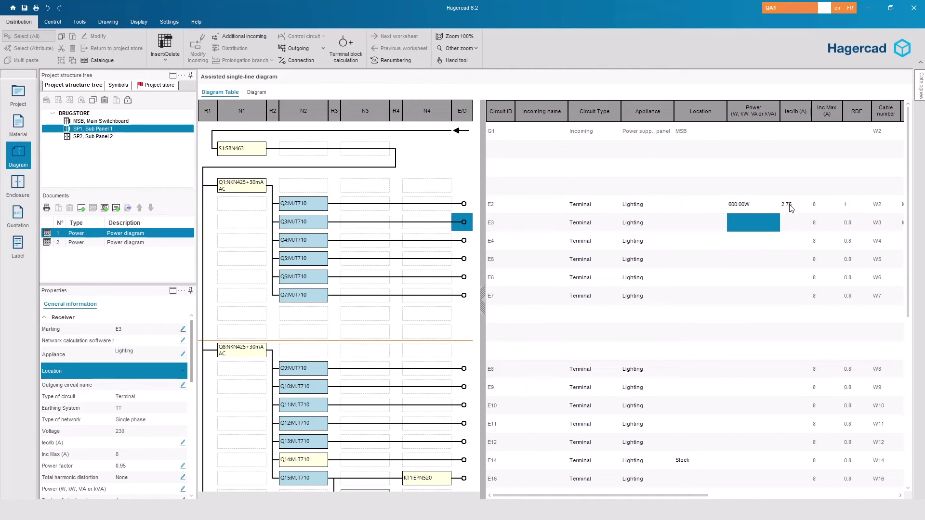
{"action": "left_click", "coordinate": [741, 220]}
{"action": "left_click", "coordinate": [773, 241]}
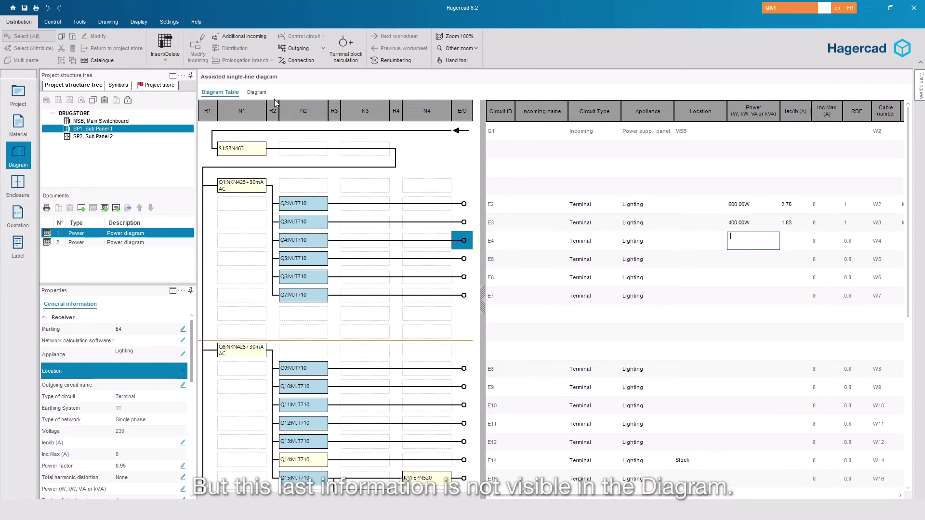
{"action": "left_click", "coordinate": [258, 95]}
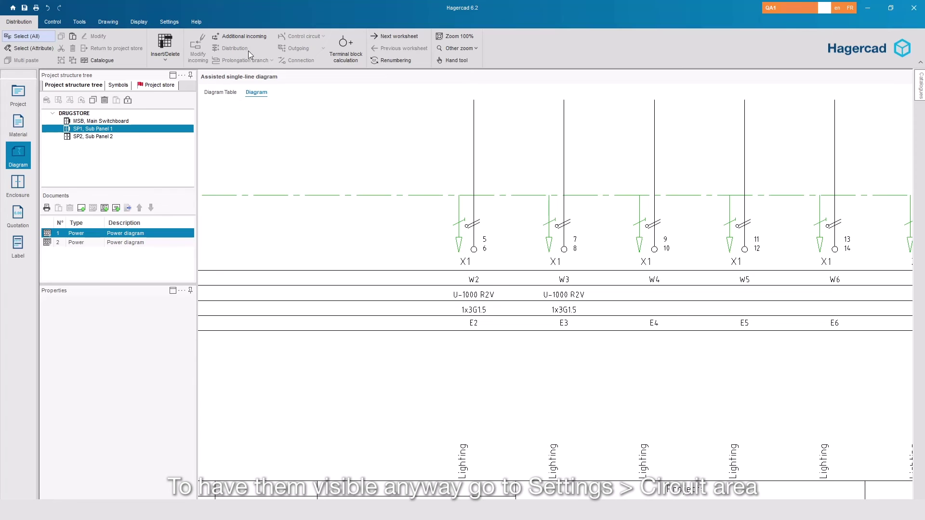
Step: Set the circuit area layout to 'Outgoing, type B' in the program settings
{"action": "left_click", "coordinate": [169, 22]}
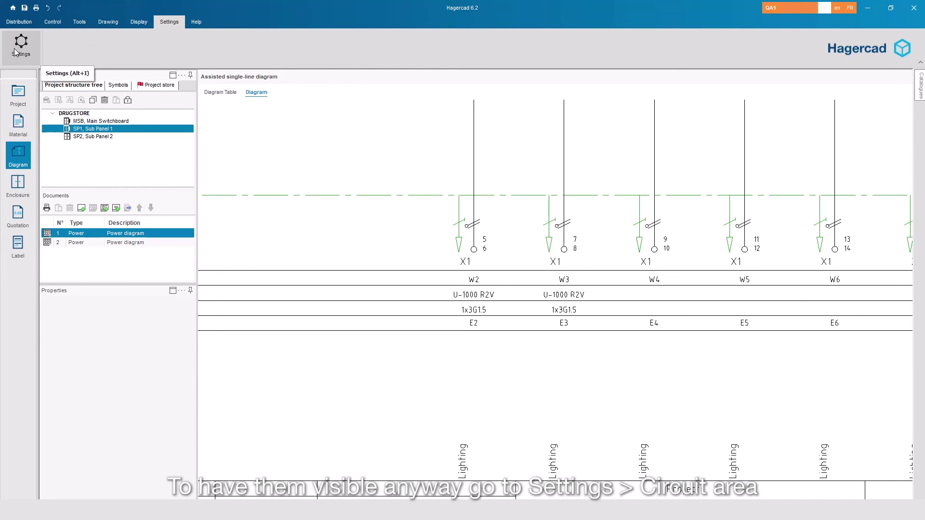
{"action": "left_click", "coordinate": [16, 50]}
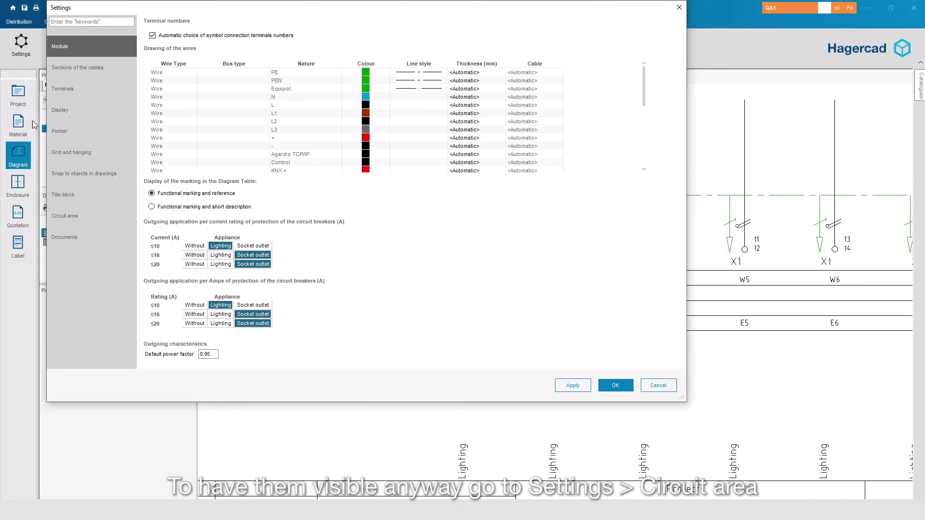
{"action": "left_click", "coordinate": [67, 214]}
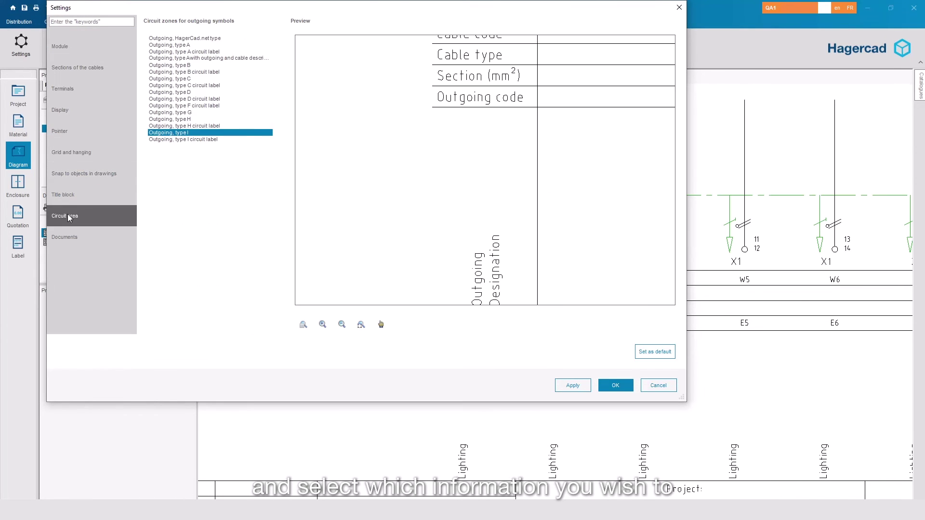
{"action": "left_click", "coordinate": [176, 65]}
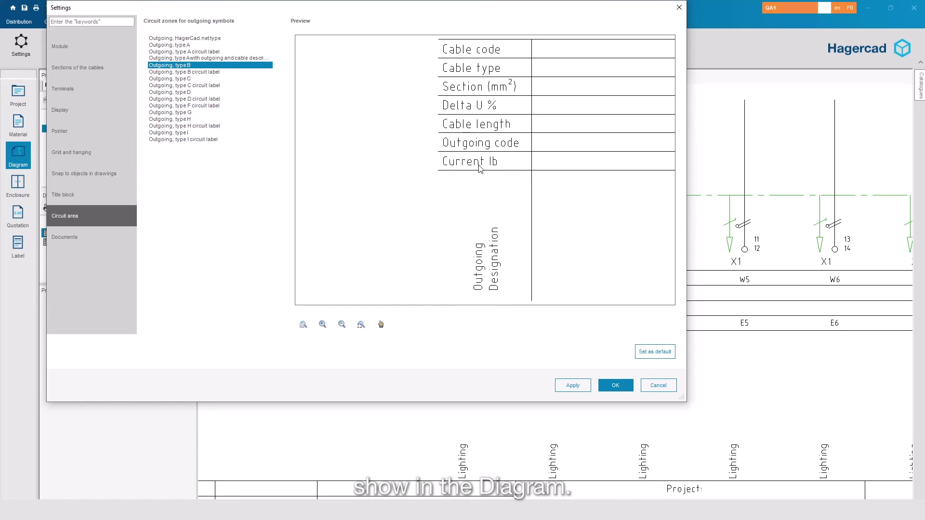
{"action": "left_click", "coordinate": [613, 385]}
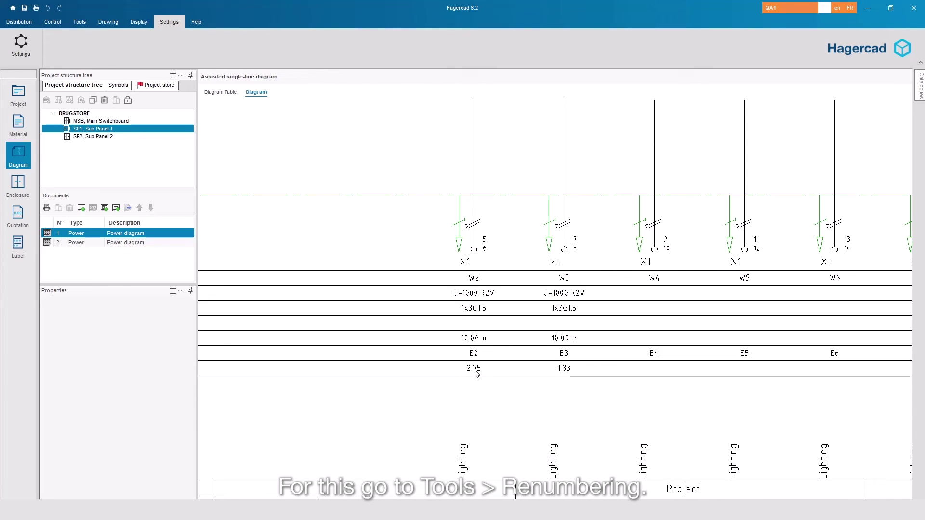
Step: Renumber all functional markings so circuits run E1, E2… with cables W1, W2…
{"action": "left_click", "coordinate": [78, 21]}
{"action": "left_click", "coordinate": [66, 43]}
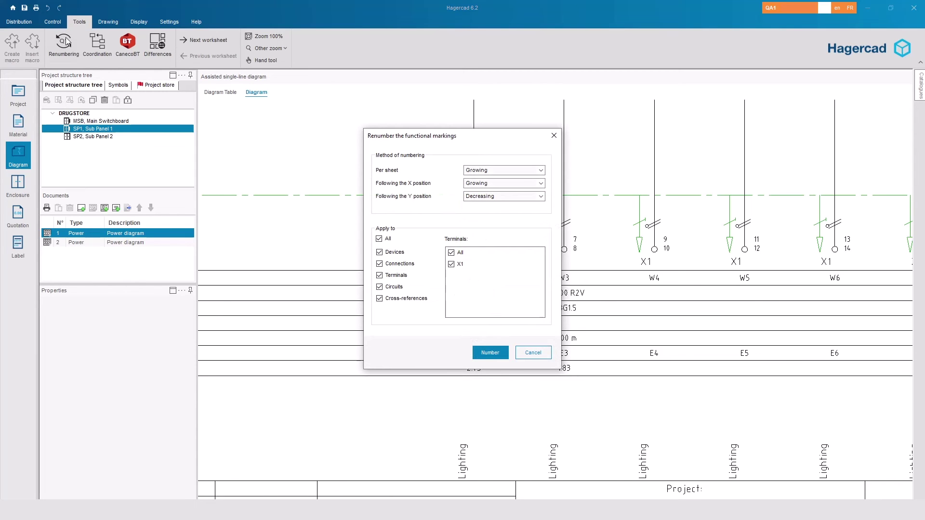
{"action": "left_click", "coordinate": [489, 353]}
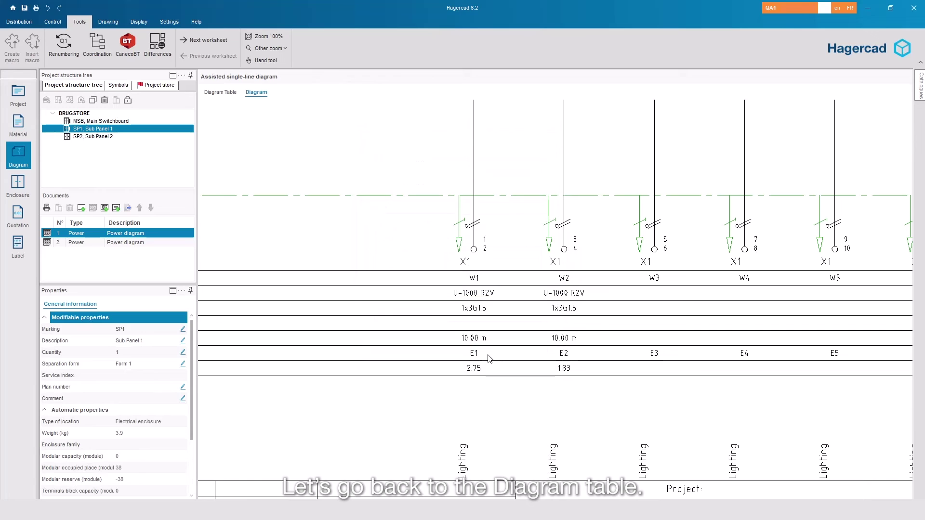
Step: Return to the Diagram Table and select the G1 incoming supply row
{"action": "left_click", "coordinate": [220, 92]}
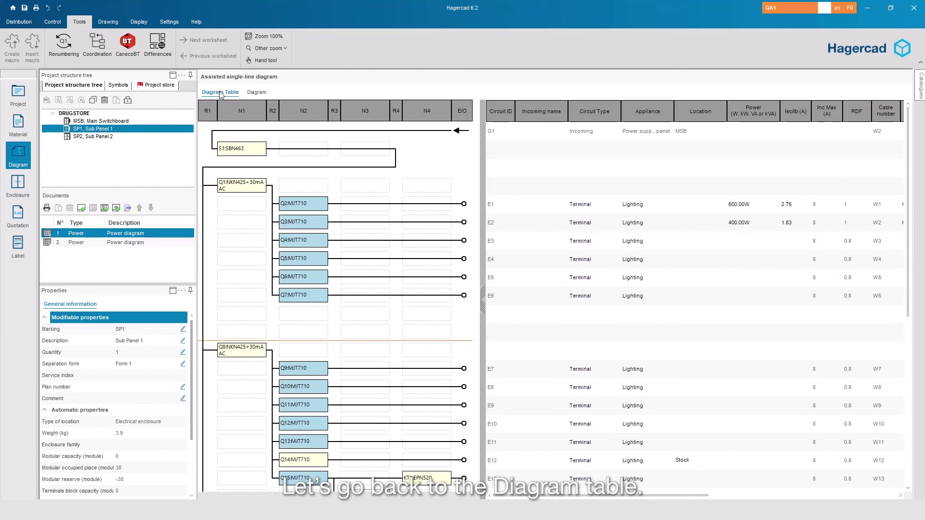
{"action": "left_click", "coordinate": [458, 135]}
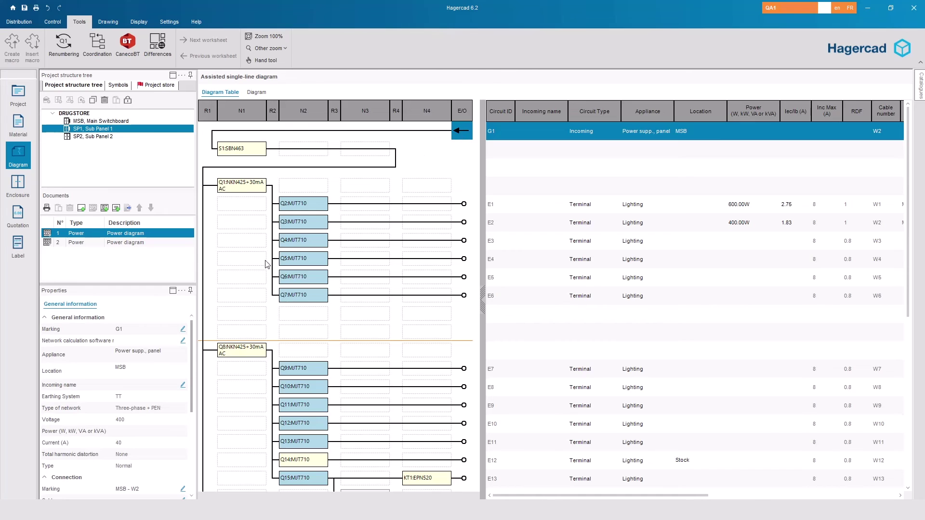
{"action": "scroll", "coordinate": [154, 349], "scroll_direction": "down", "scroll_amount": 5}
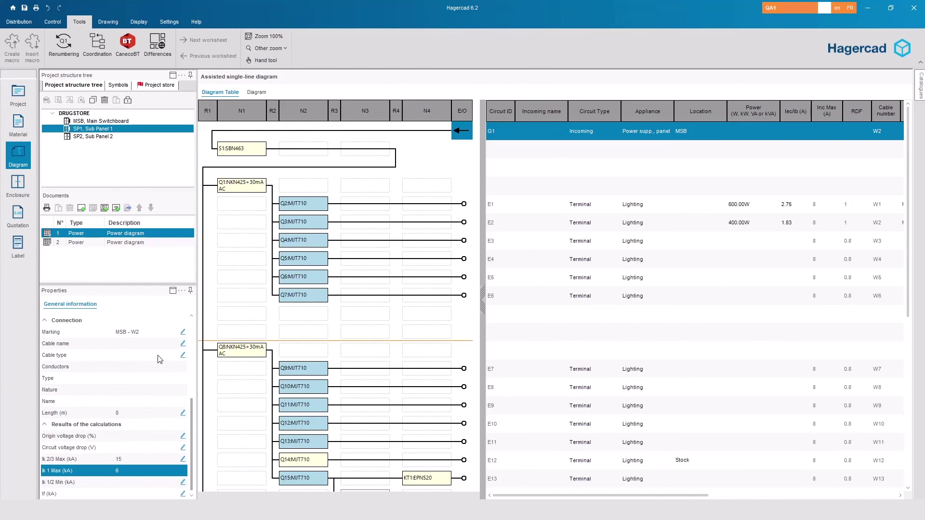
Step: Edit the incoming supply's Ik 1 Max value and enable Coordination for breaker Q2
{"action": "left_click", "coordinate": [153, 469]}
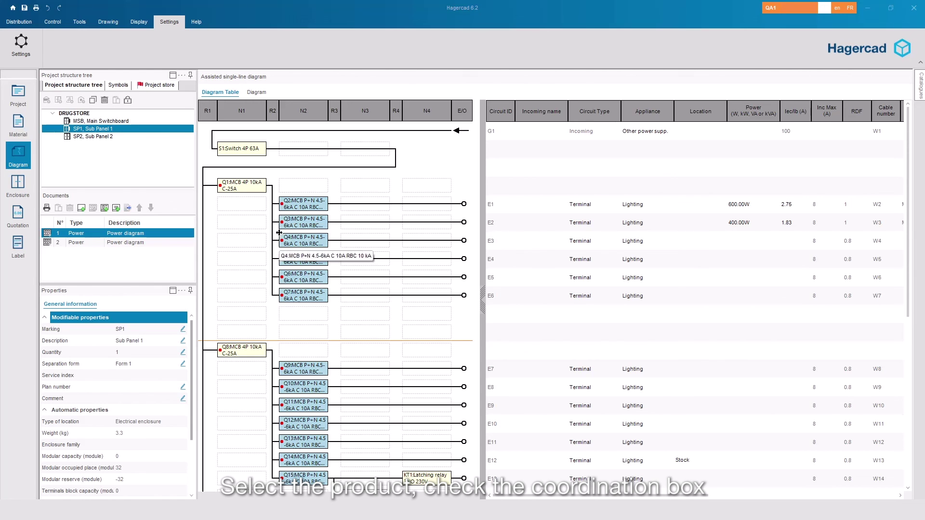
{"action": "left_click", "coordinate": [283, 207]}
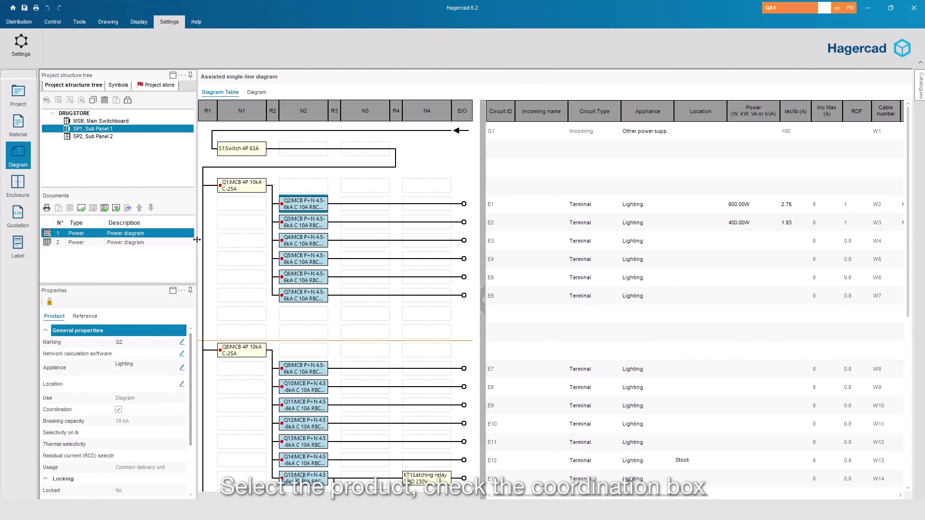
{"action": "scroll", "coordinate": [157, 341], "scroll_direction": "down", "scroll_amount": 3}
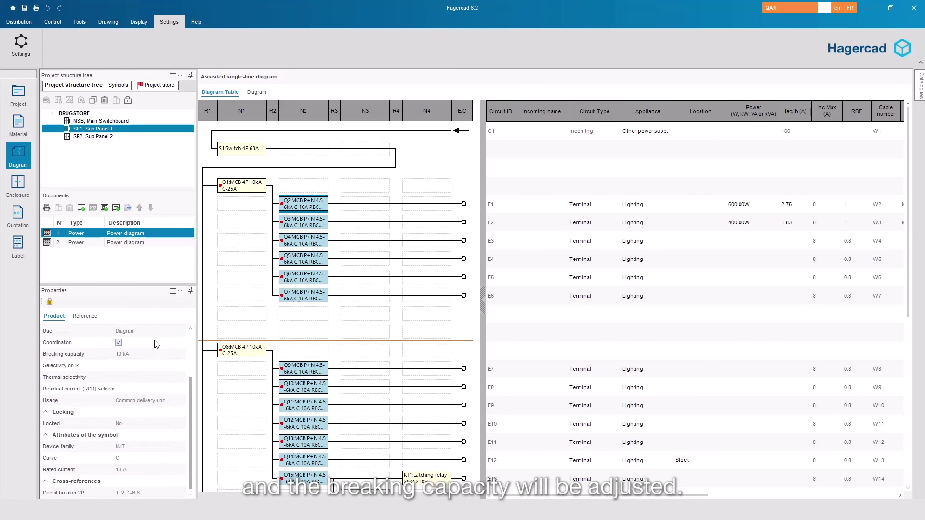
{"action": "left_click", "coordinate": [118, 343]}
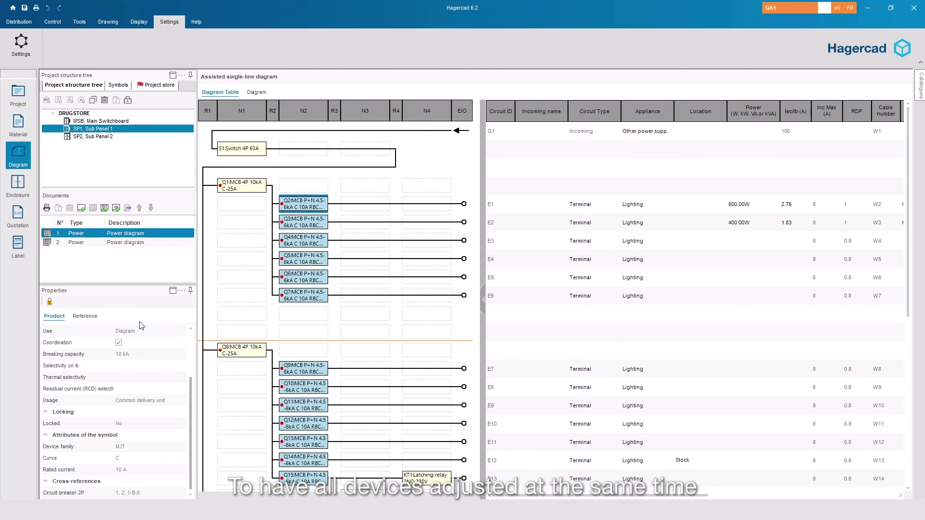
Step: Apply reinforced breaking-capacity coordination on end circuits, giving breakers like Q2 10 kA
{"action": "left_click", "coordinate": [80, 21]}
{"action": "left_click", "coordinate": [97, 44]}
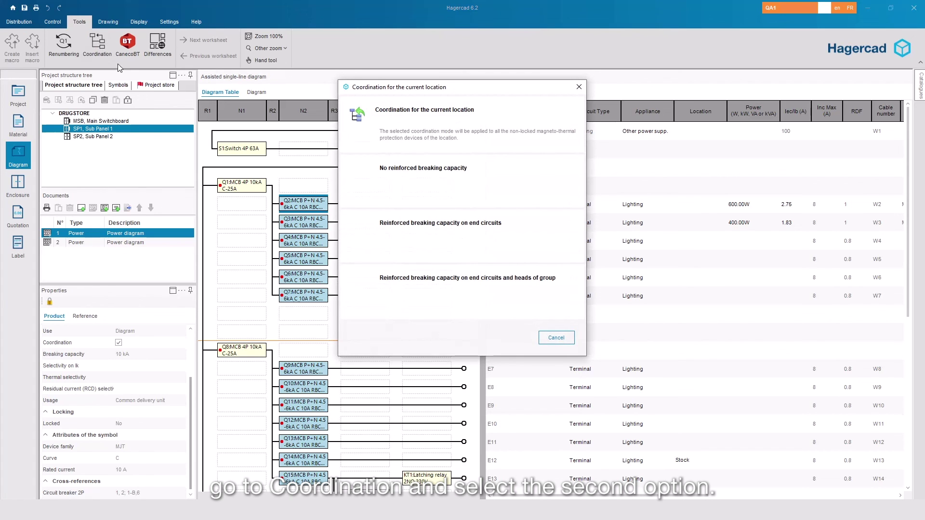
{"action": "left_click", "coordinate": [418, 227]}
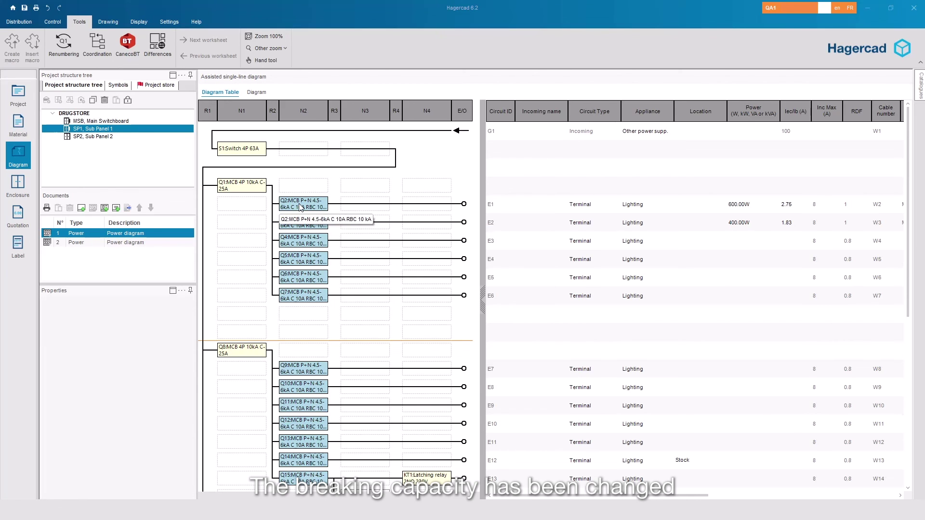